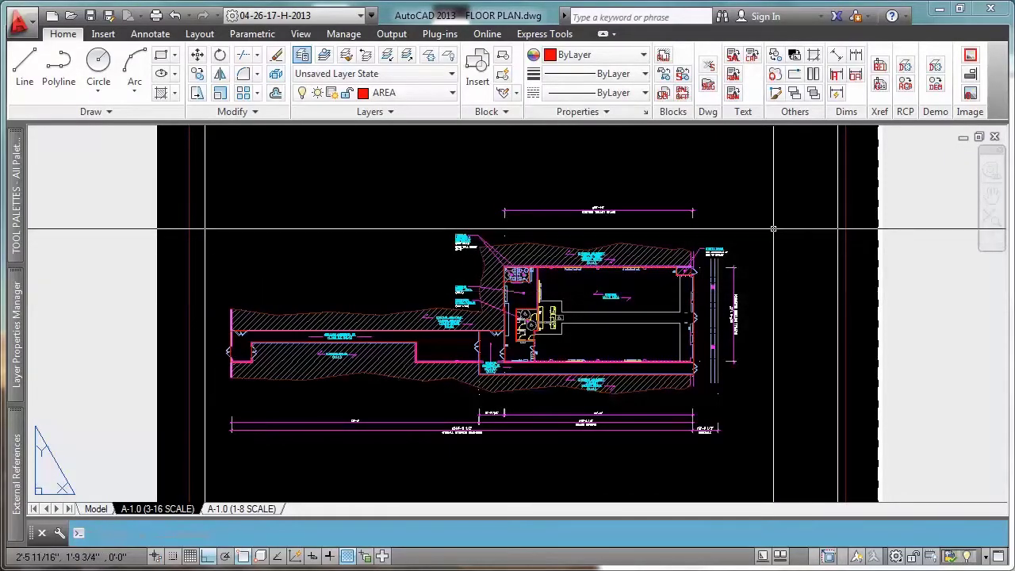
Examine the floor plan layout and its EXISTING ACCESSIBLE RESTROOMS note up close
mouse_move(754, 208)
middle_mouse_down()
mouse_move(725, 252)
mouse_move(706, 222)
mouse_move(729, 238)
middle_mouse_up()
scroll(625, 262, "down", 2)
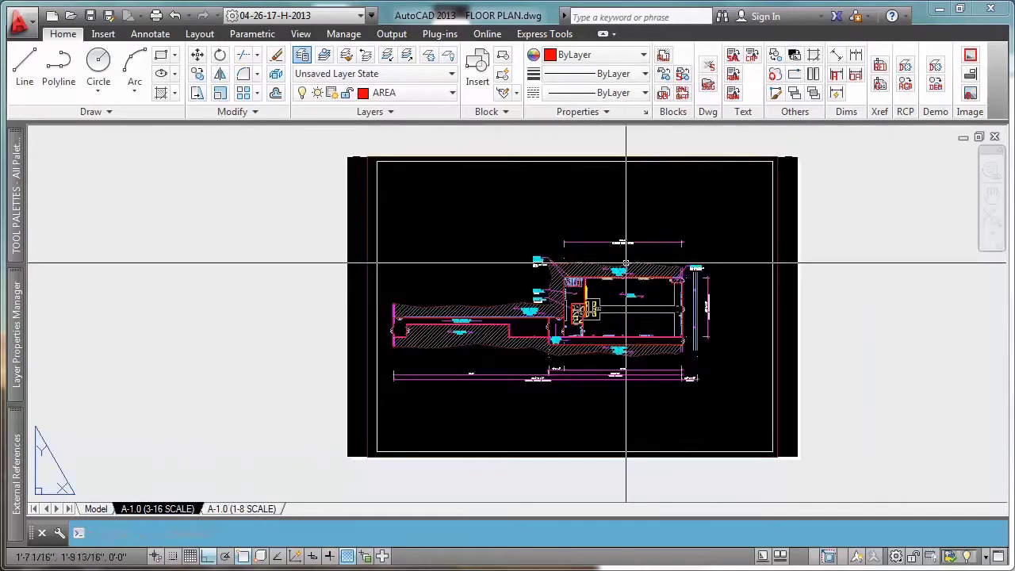
scroll(625, 263, "up", 3)
scroll(717, 154, "down", 1)
mouse_move(678, 238)
middle_mouse_down()
mouse_move(665, 240)
mouse_move(667, 224)
mouse_move(689, 233)
mouse_move(656, 232)
middle_mouse_up()
scroll(688, 234, "down", 1)
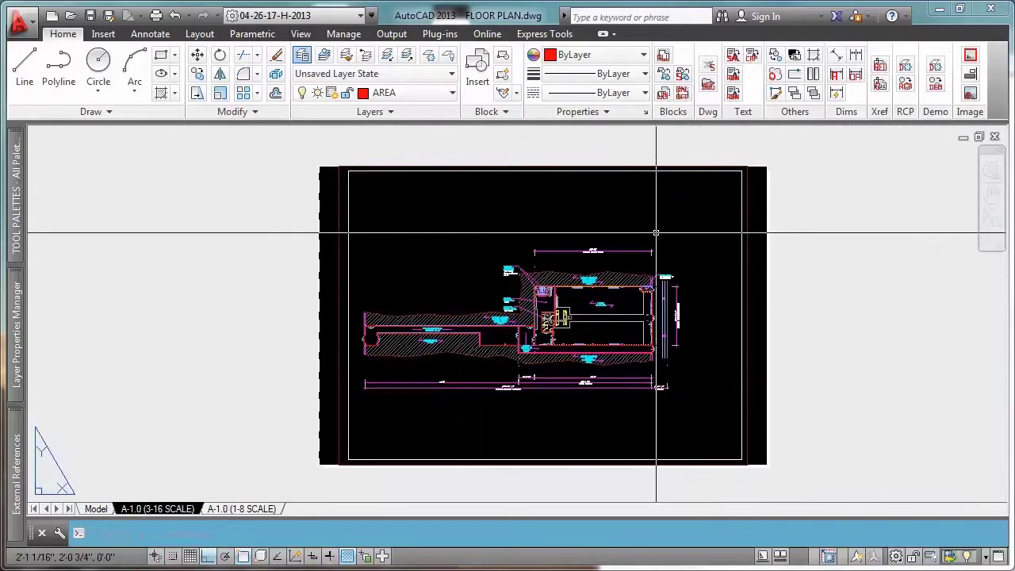
scroll(555, 290, "up", 2)
scroll(555, 290, "up", 2)
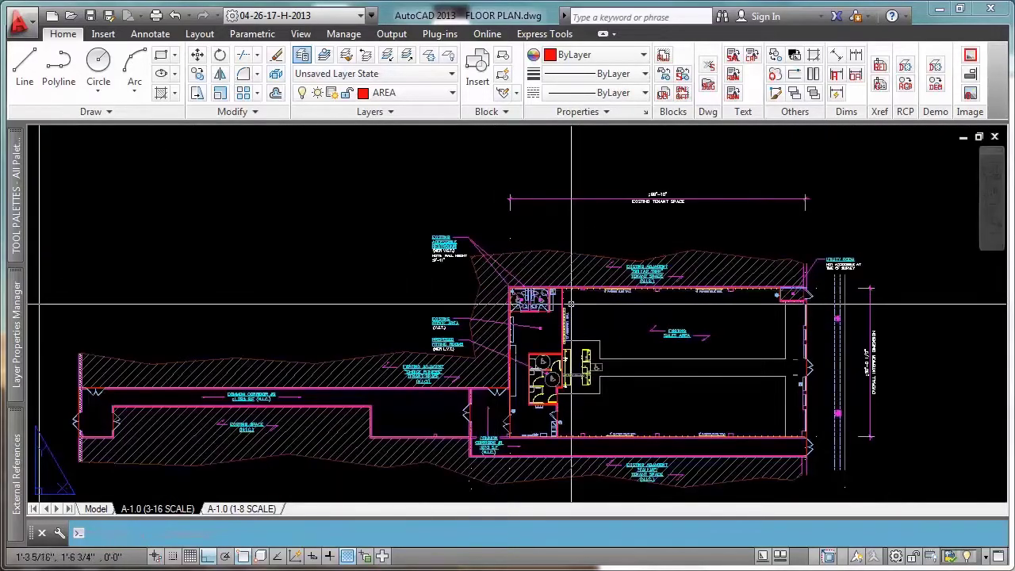
middle_click_drag(571, 304, 555, 261)
middle_click_drag(494, 240, 503, 271)
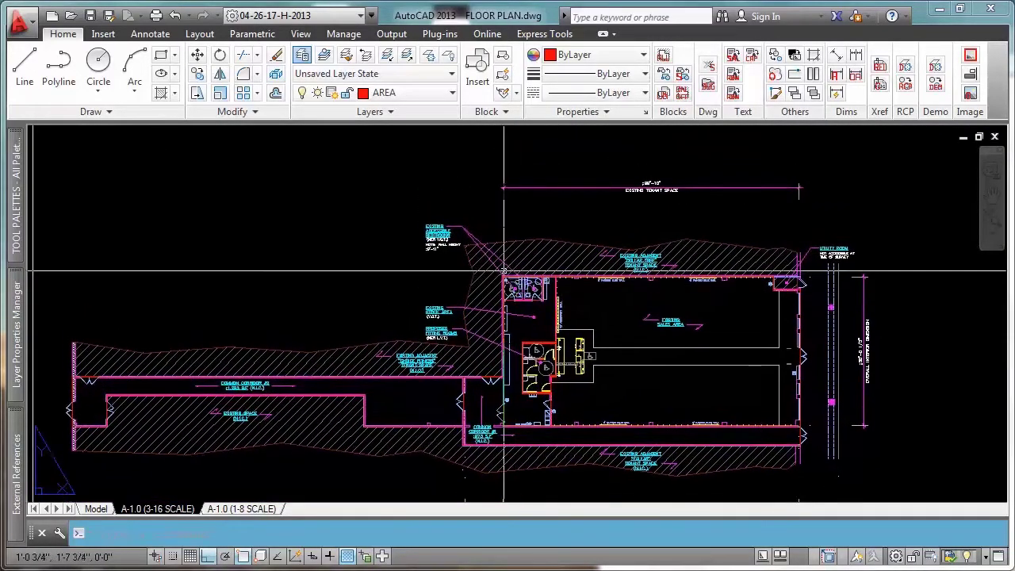
scroll(442, 233, "up", 2)
scroll(442, 234, "down", 2)
scroll(441, 234, "up", 2)
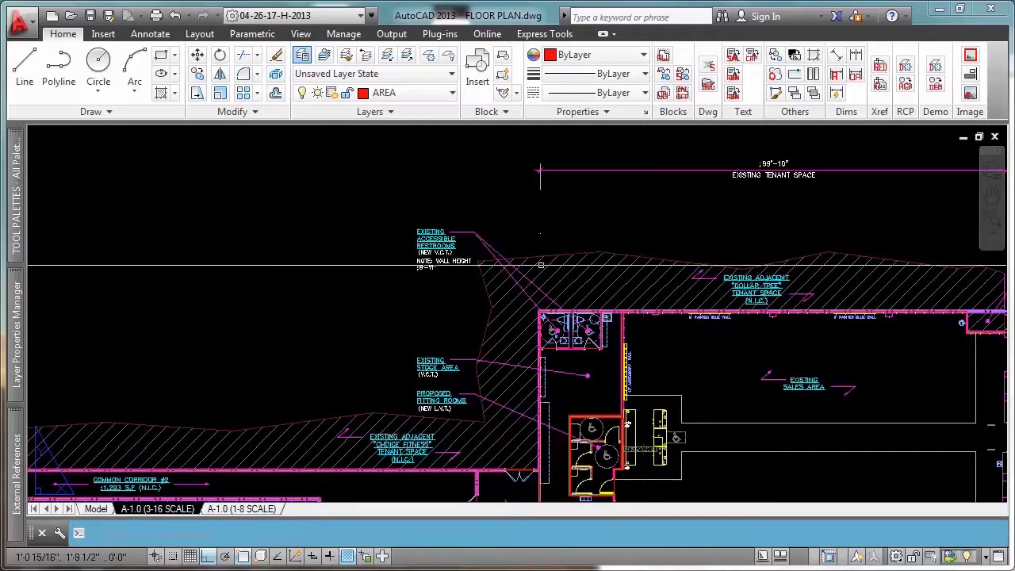
scroll(432, 241, "up", 2)
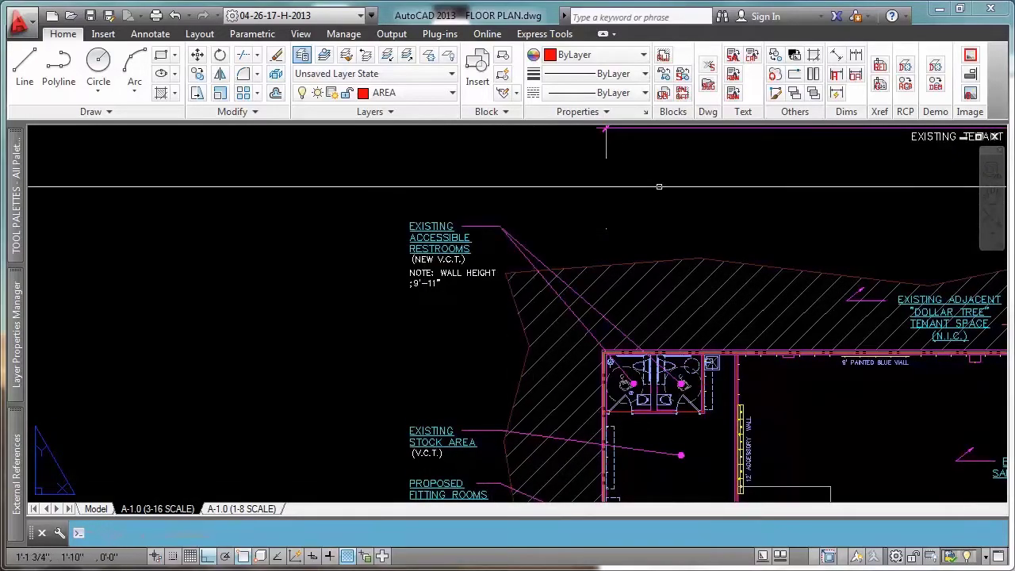
Draw a rectangular revision cloud on the Revision1 layer around the EXISTING ACCESSIBLE RESTROOMS note
left_click(774, 75)
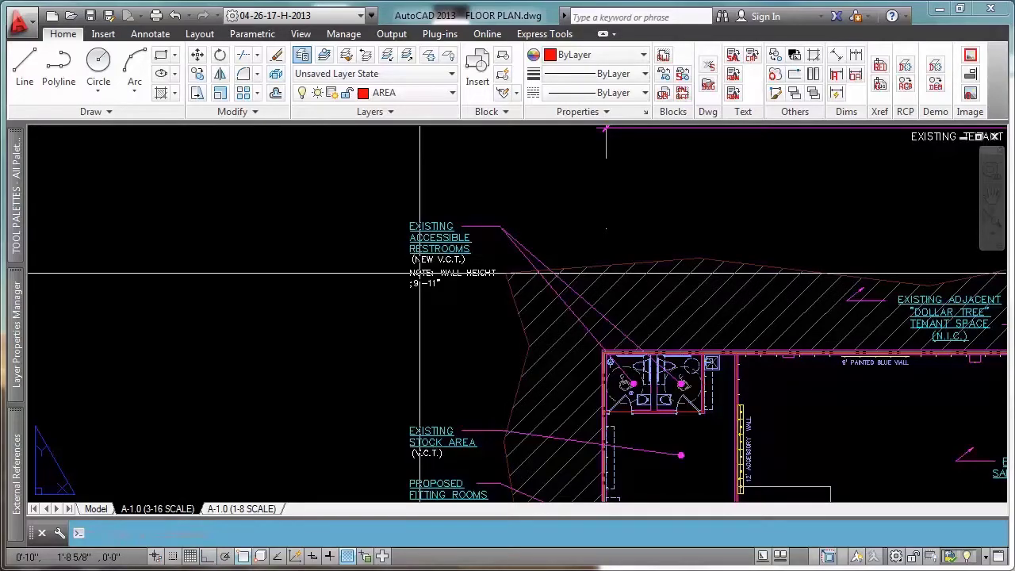
type("rec")
key("Return")
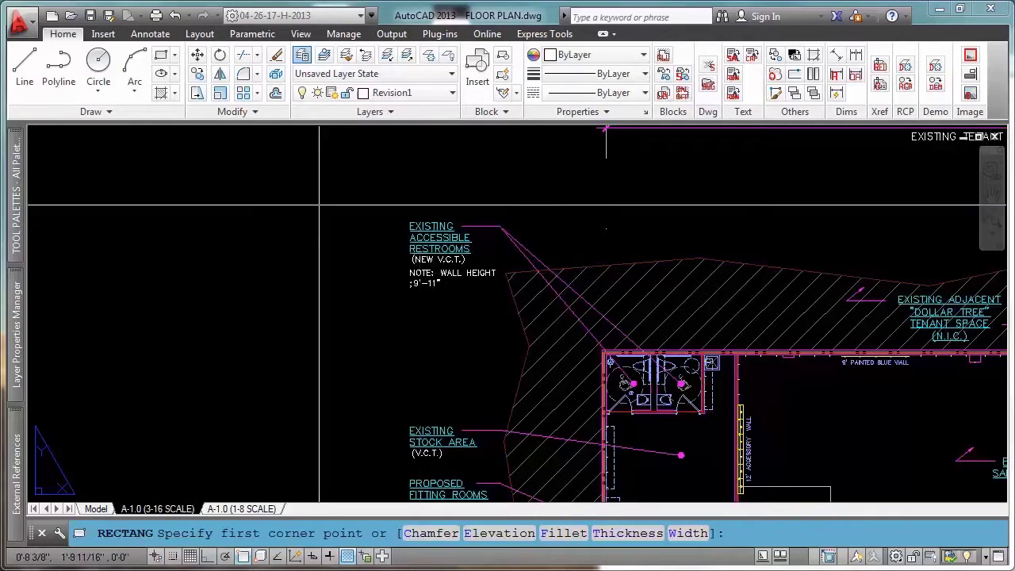
left_click(369, 187)
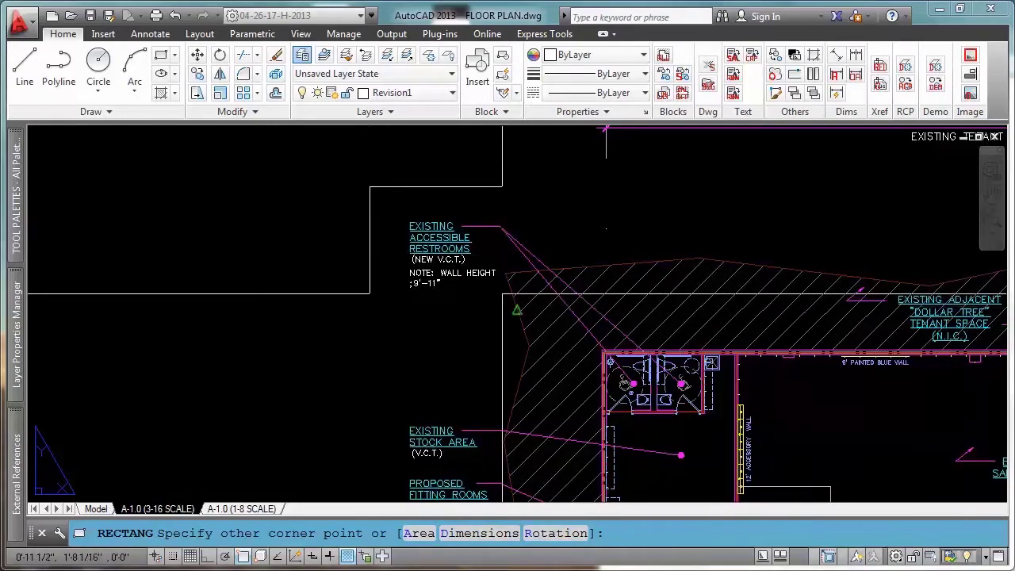
scroll(472, 193, "up", 2)
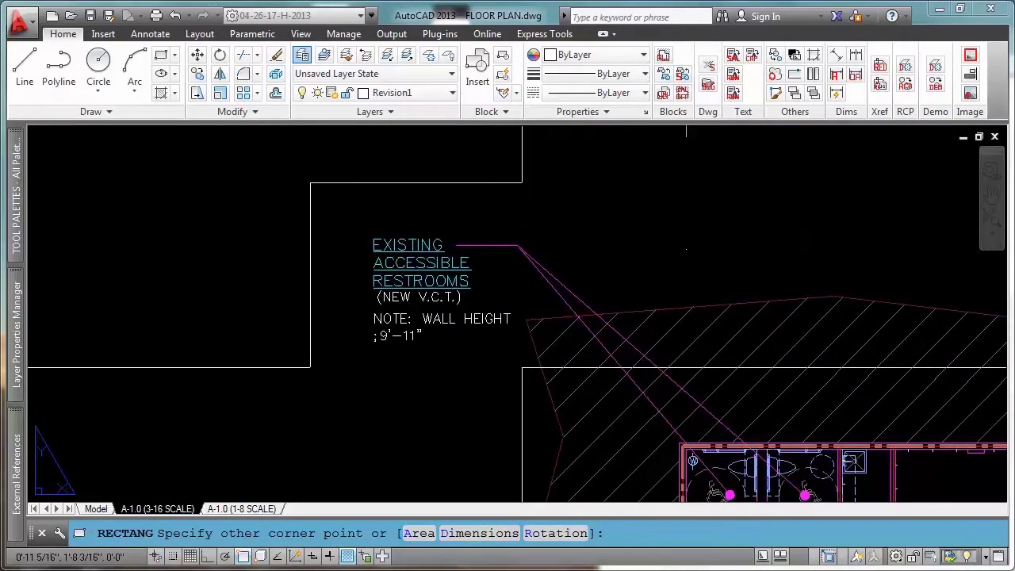
left_click(523, 369)
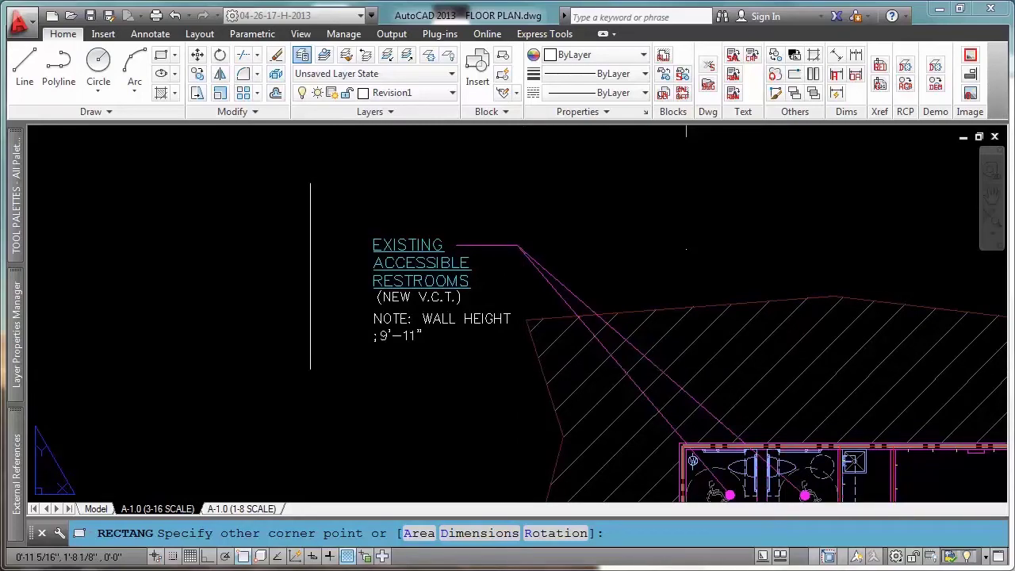
Inspect the color, layer and linetype of the revision cloud around the restrooms note
scroll(386, 374, "down", 2)
scroll(386, 374, "down", 2)
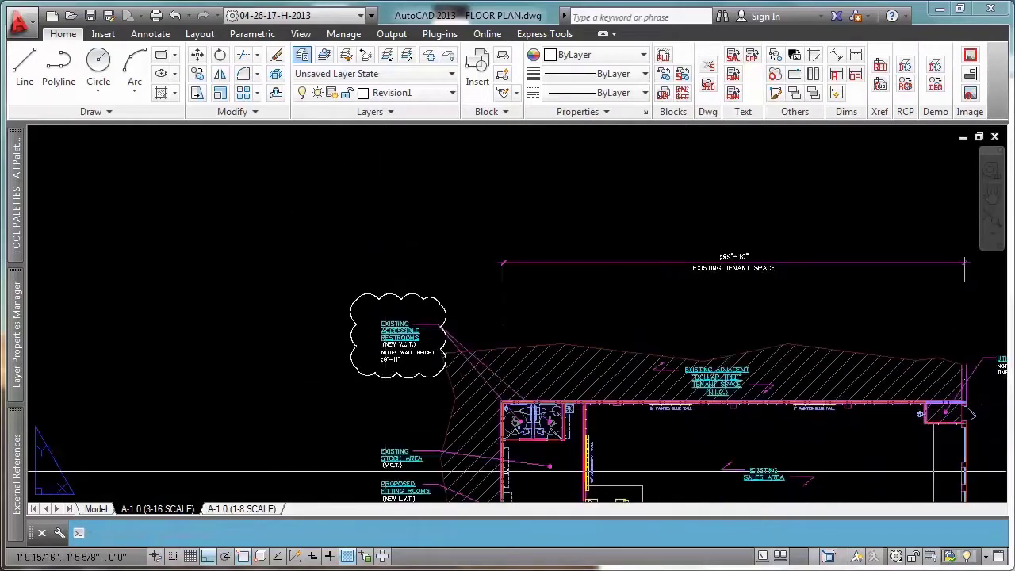
middle_click_drag(514, 466, 433, 346)
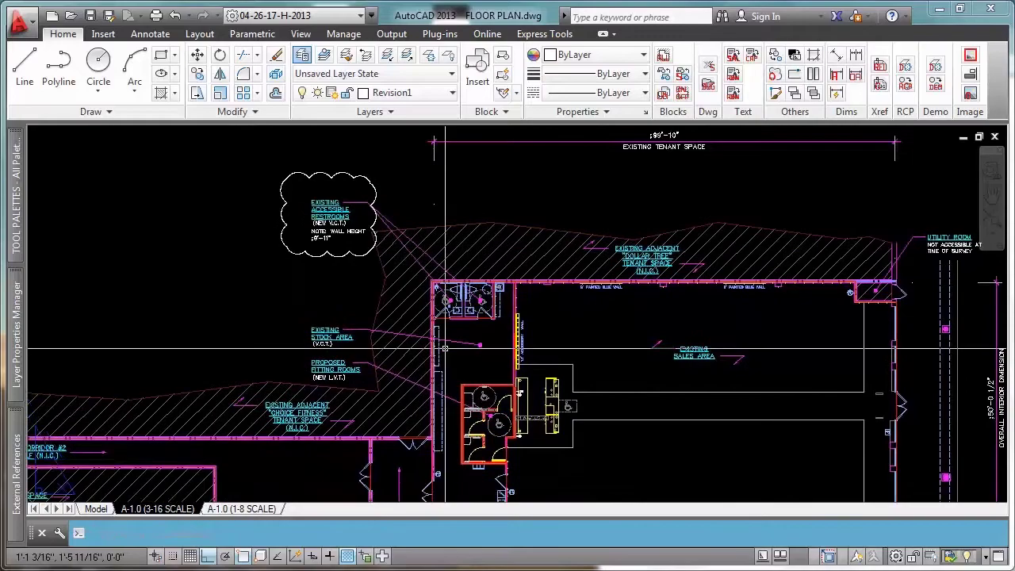
scroll(320, 181, "up", 2)
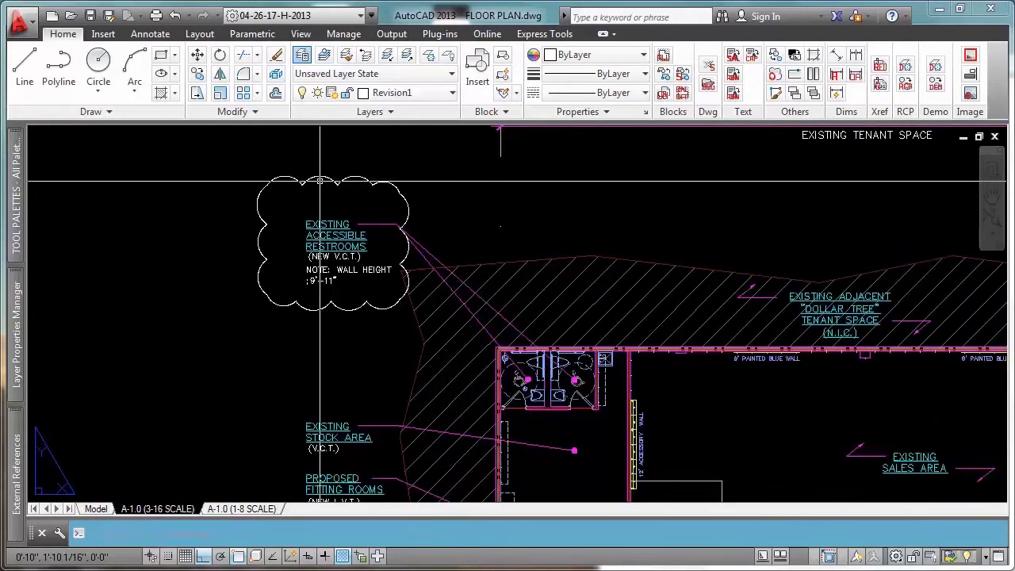
left_click(319, 177)
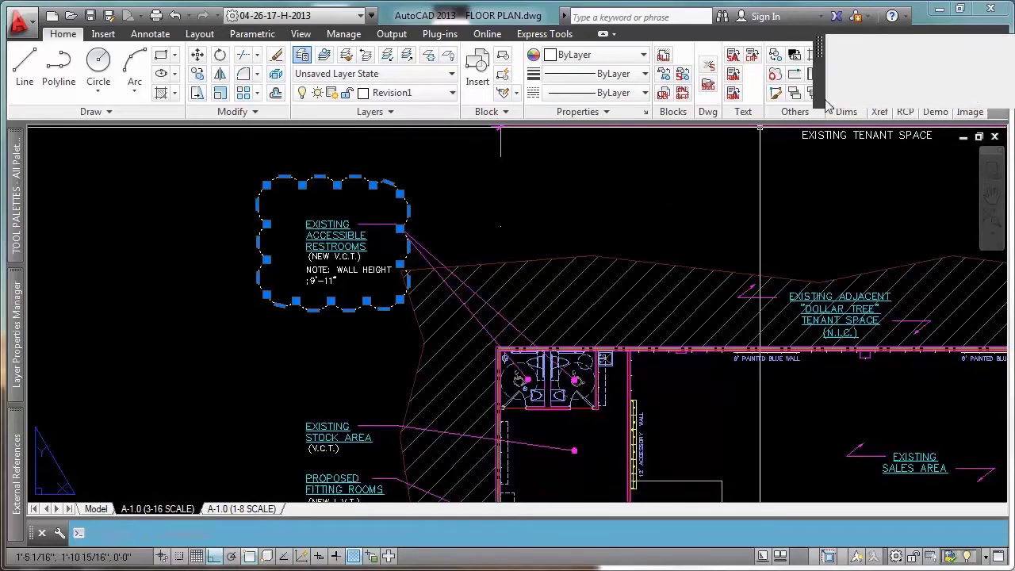
mouse_move(922, 91)
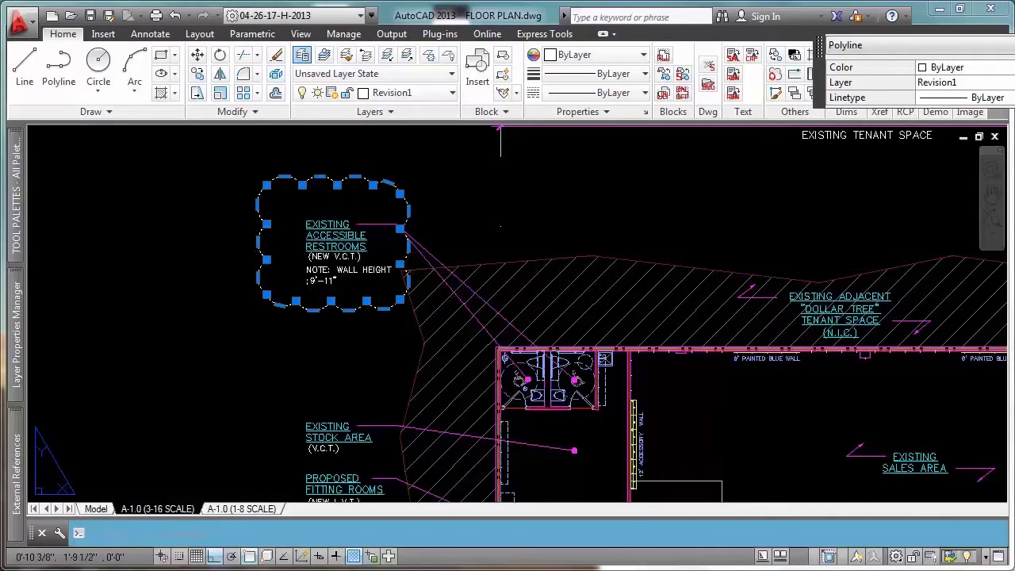
scroll(328, 219, "up", 2)
key("Escape")
scroll(330, 234, "down", 2)
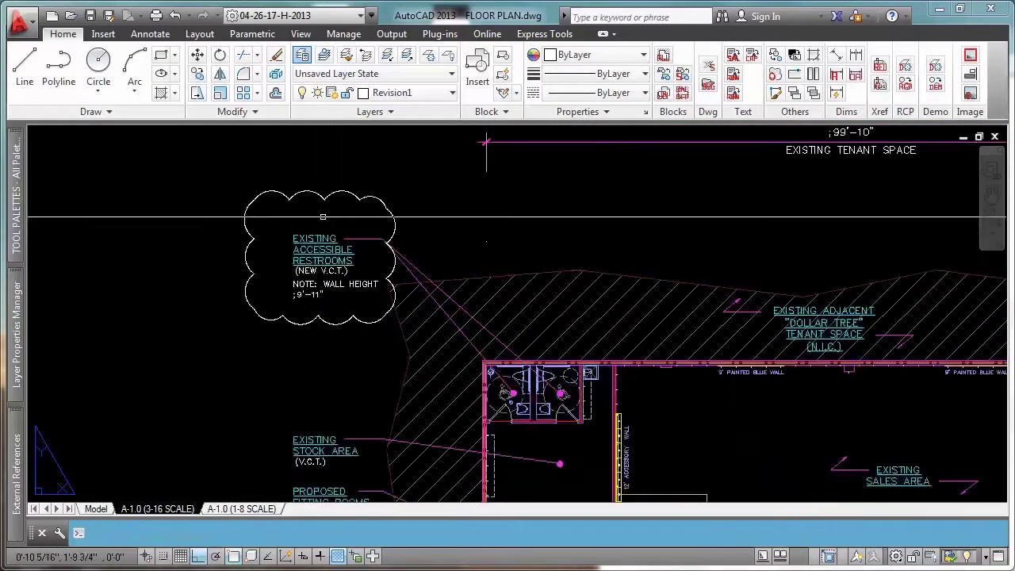
scroll(322, 211, "up", 2)
scroll(322, 210, "down", 5)
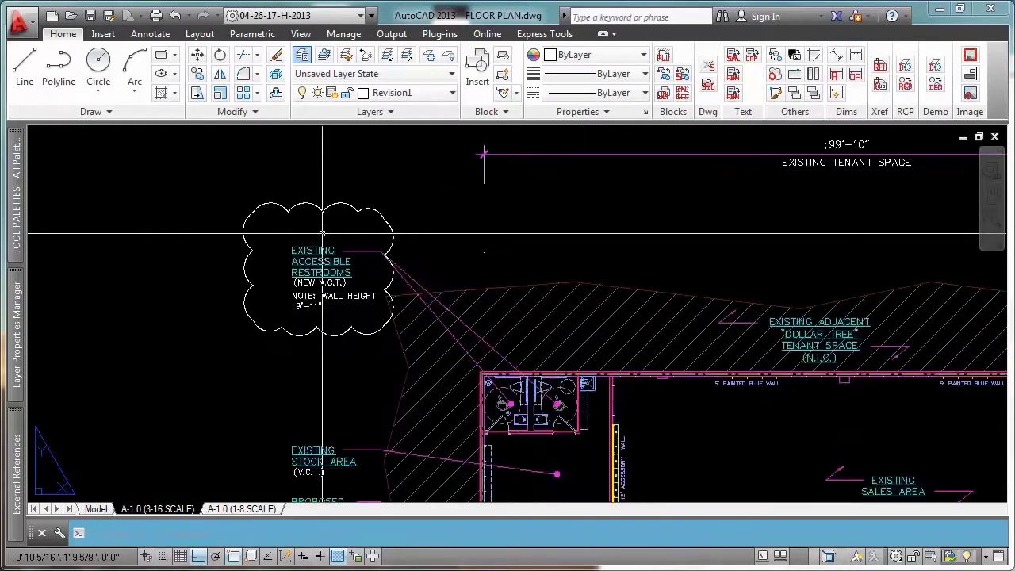
scroll(245, 222, "up", 3)
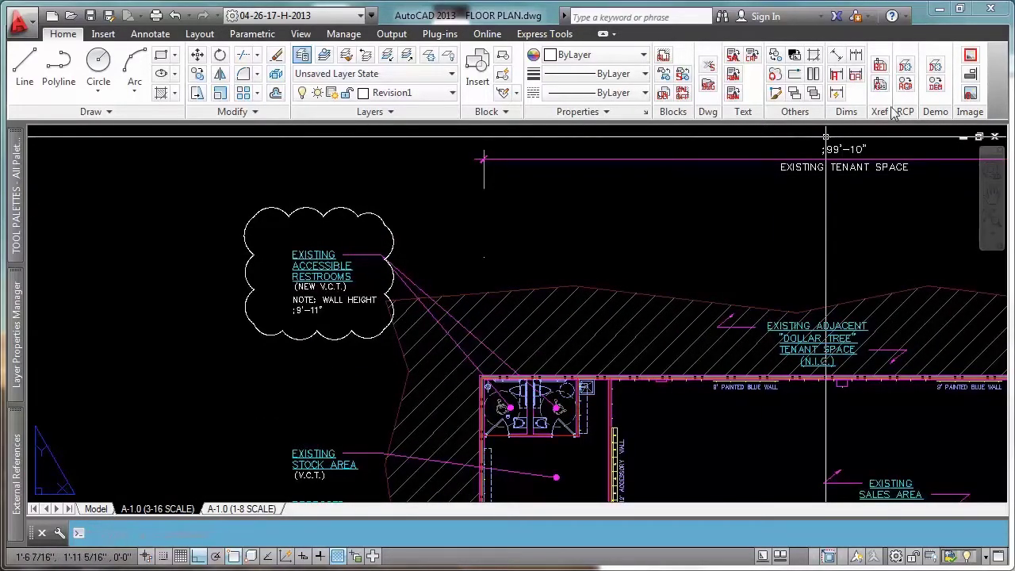
Draw a second rectangular revision cloud enclosing the two accessible restrooms and the adjacent sink in the plan
left_click(775, 77)
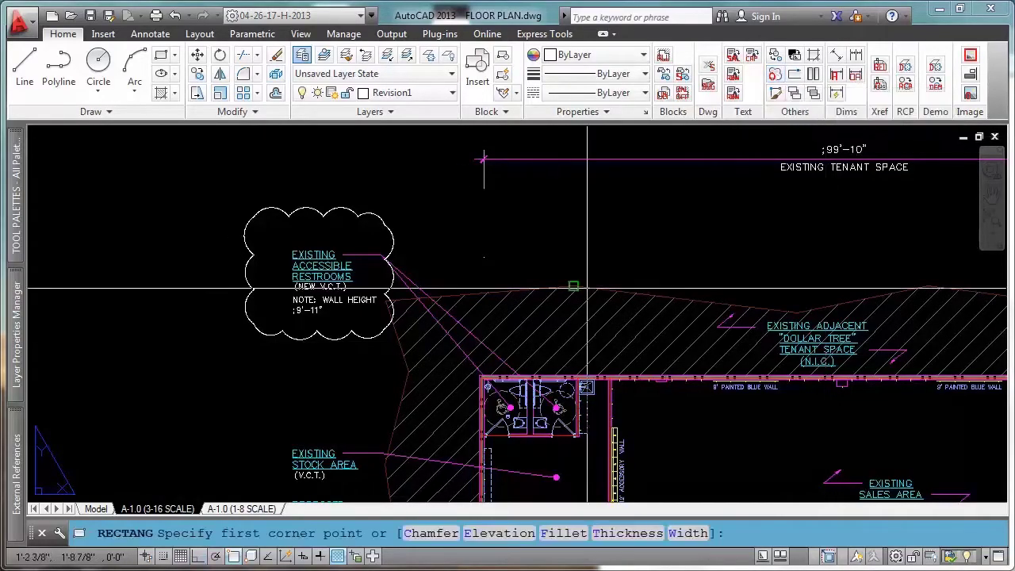
scroll(553, 456, "up", 2)
scroll(552, 455, "up", 2)
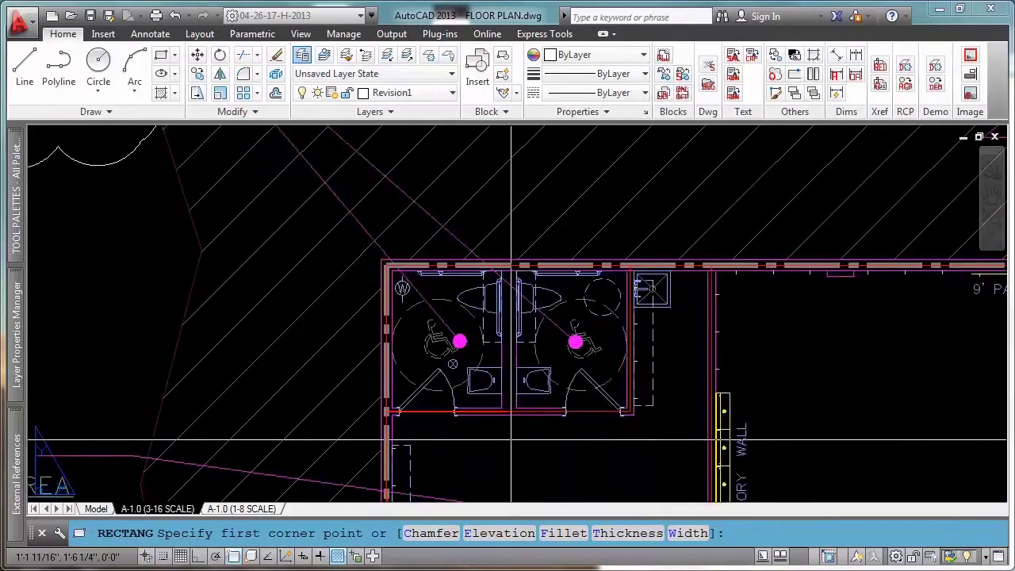
scroll(519, 444, "up", 2)
scroll(456, 377, "down", 2)
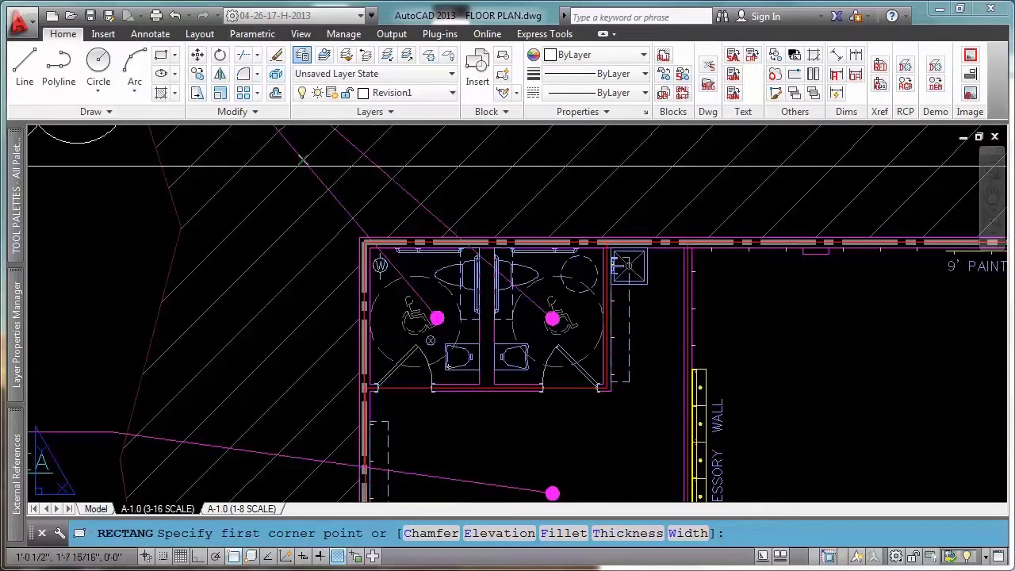
left_click(326, 216)
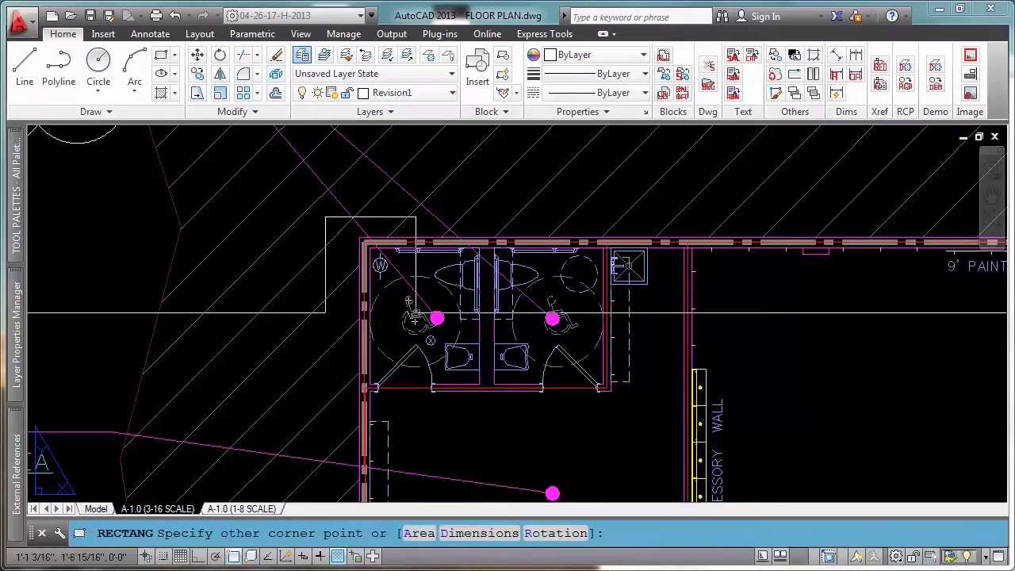
left_click(653, 421)
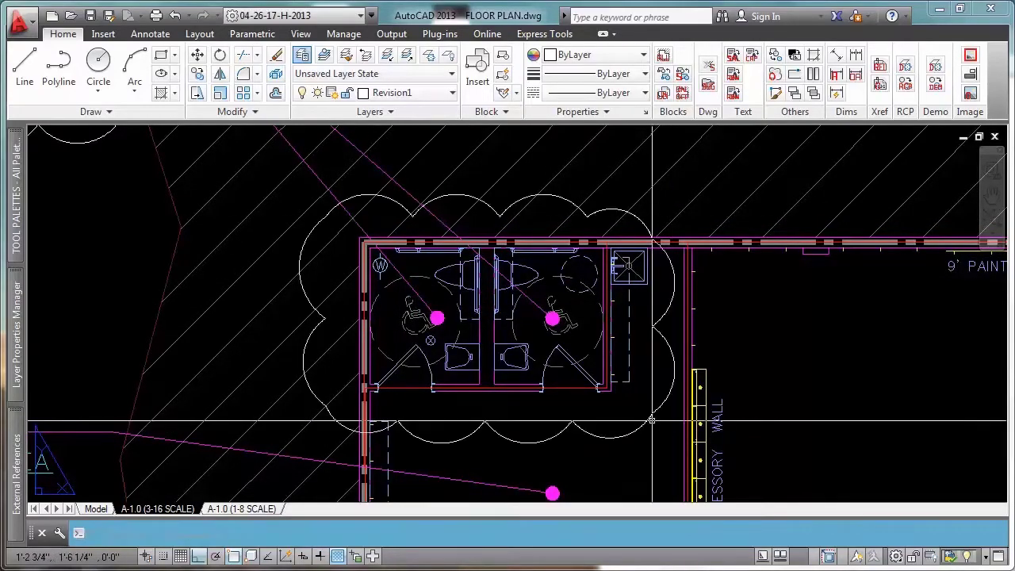
Check the layer of the cloud around the restrooms and review both revision clouds within the whole floor plan
scroll(429, 277, "down", 3)
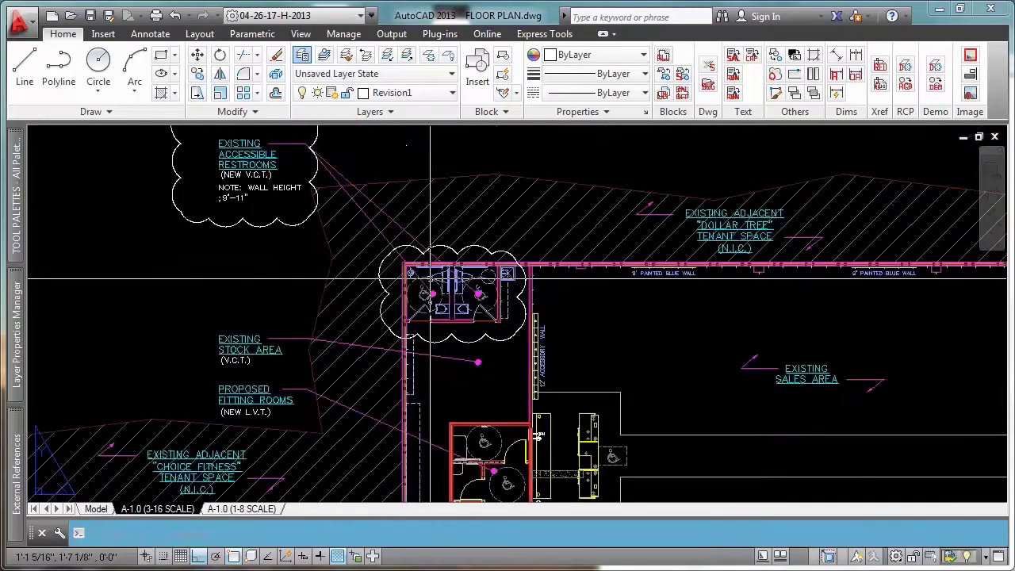
scroll(462, 359, "up", 3)
left_click(462, 360)
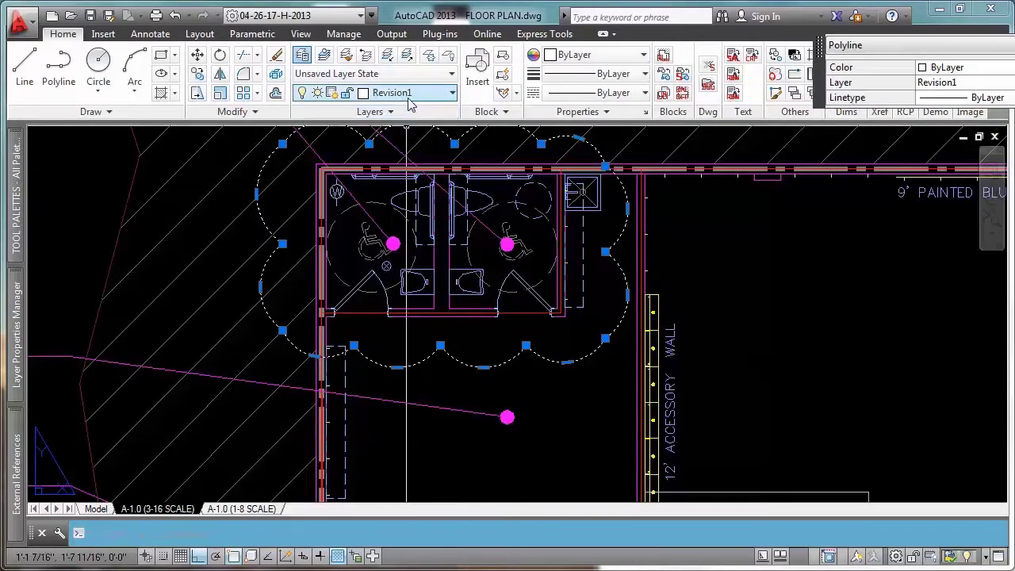
scroll(426, 270, "down", 2)
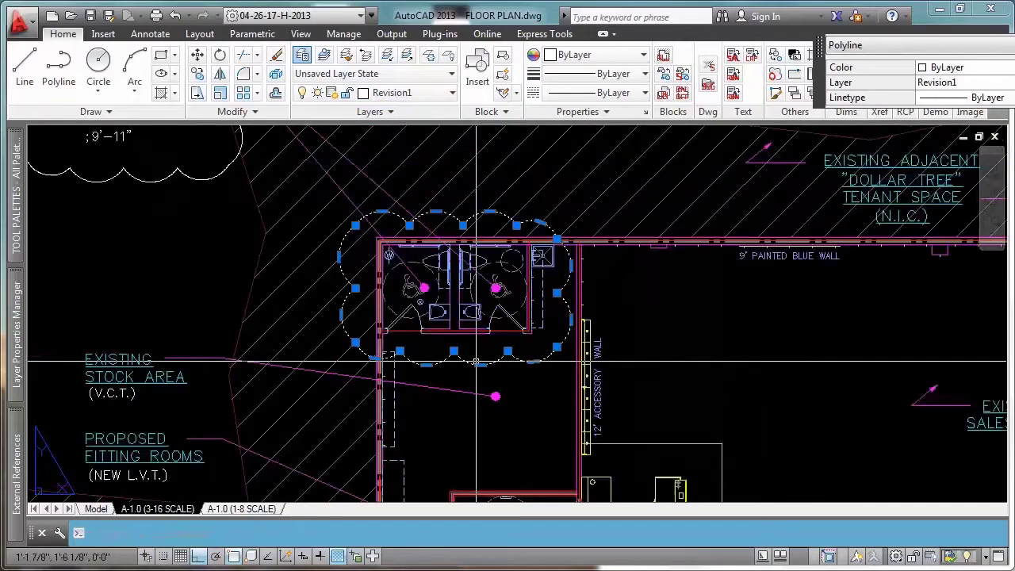
middle_click_drag(333, 349, 475, 341)
key("Escape")
scroll(475, 341, "down", 4)
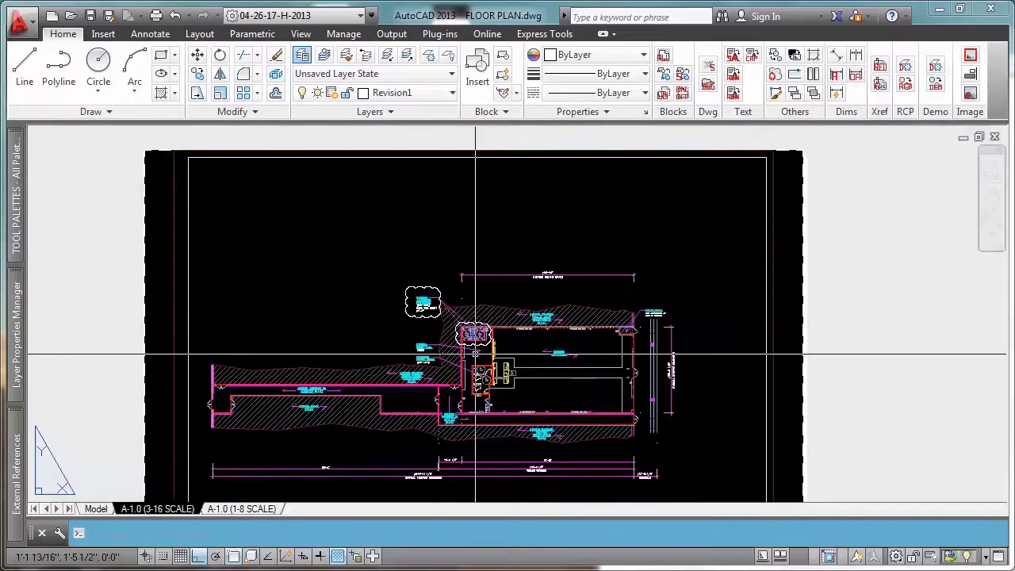
scroll(454, 365, "up", 2)
scroll(454, 365, "up", 2)
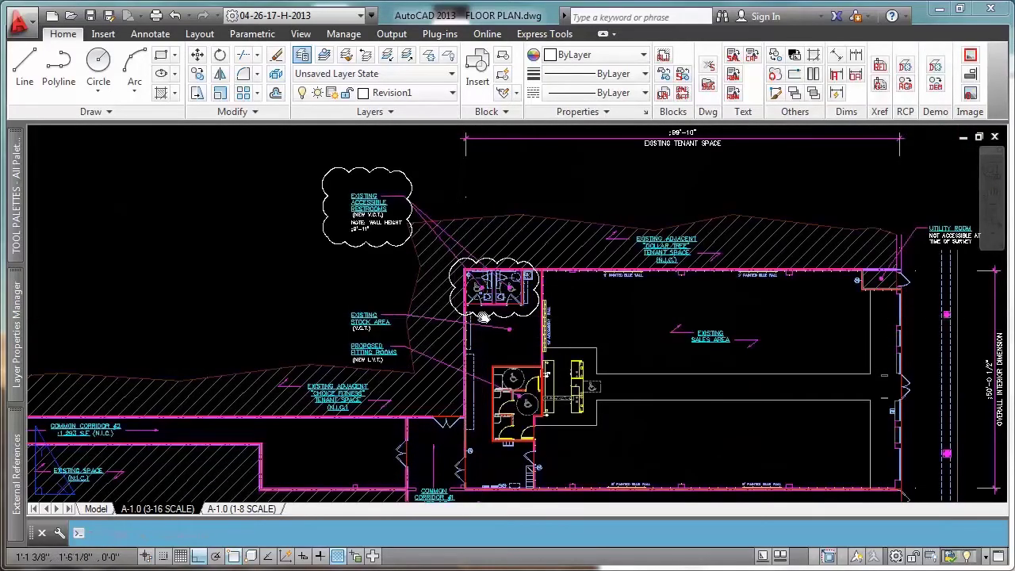
key("ctrl+Page_Down")
scroll(515, 281, "up", 4)
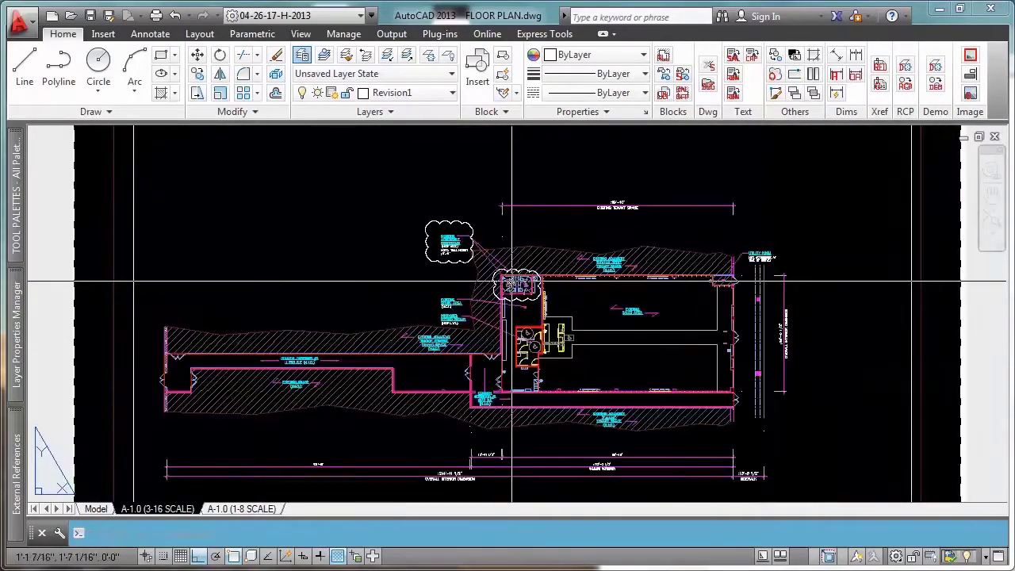
scroll(514, 287, "down", 5)
scroll(520, 295, "up", 3)
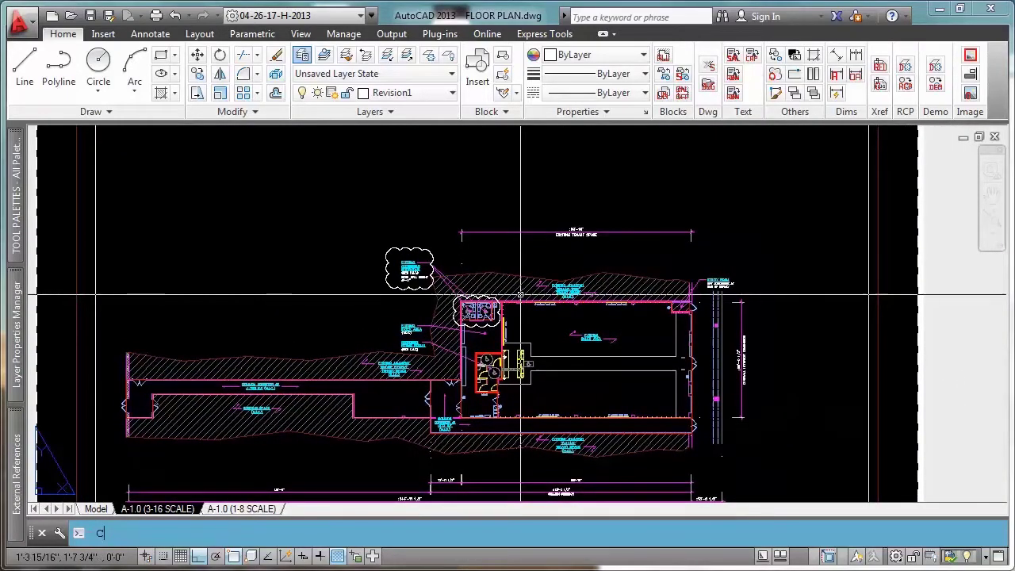
Open the Customize User Interface editor with CUI, move it clear of the ribbon, and show the end of the customization tree
type("UI")
key("Return")
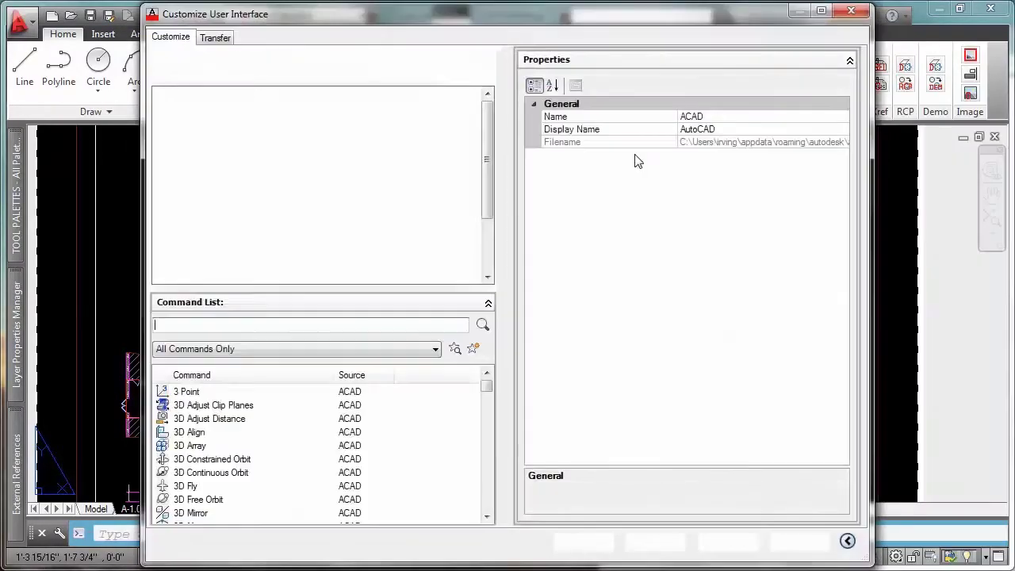
left_click_drag(631, 19, 715, 153)
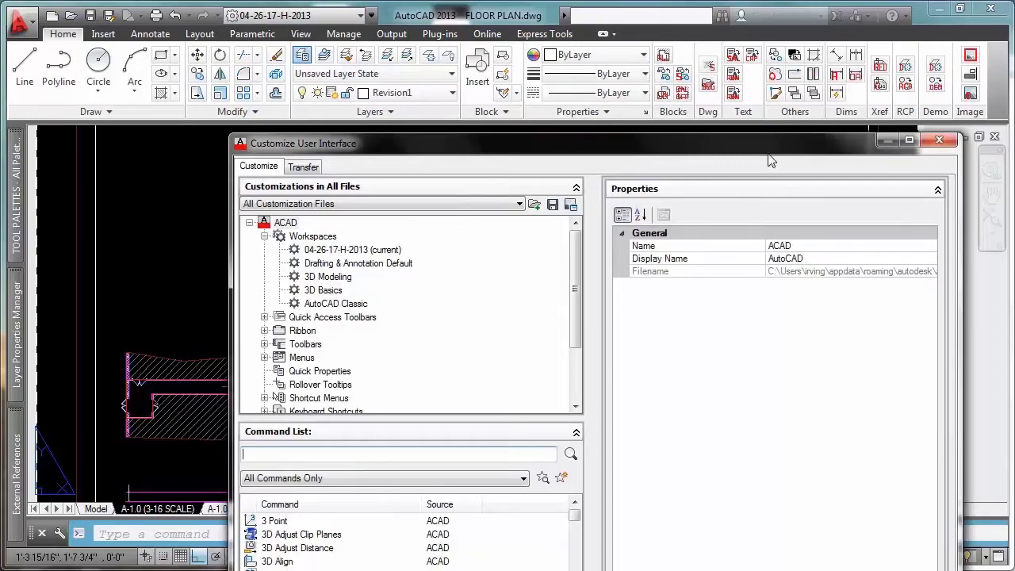
mouse_move(769, 158)
left_mouse_down()
mouse_move(782, 152)
mouse_move(772, 151)
left_mouse_up()
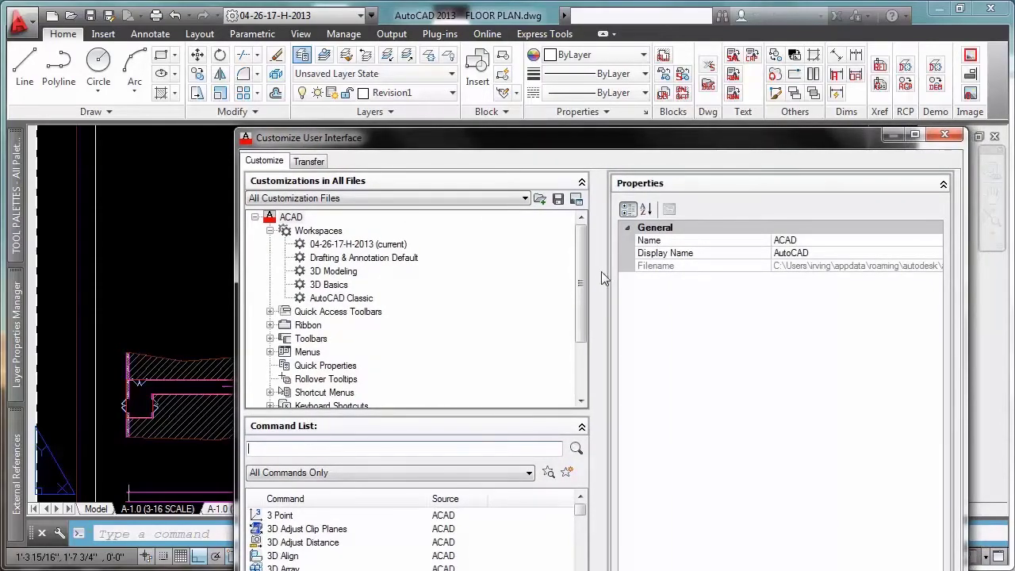
left_click_drag(583, 274, 578, 333)
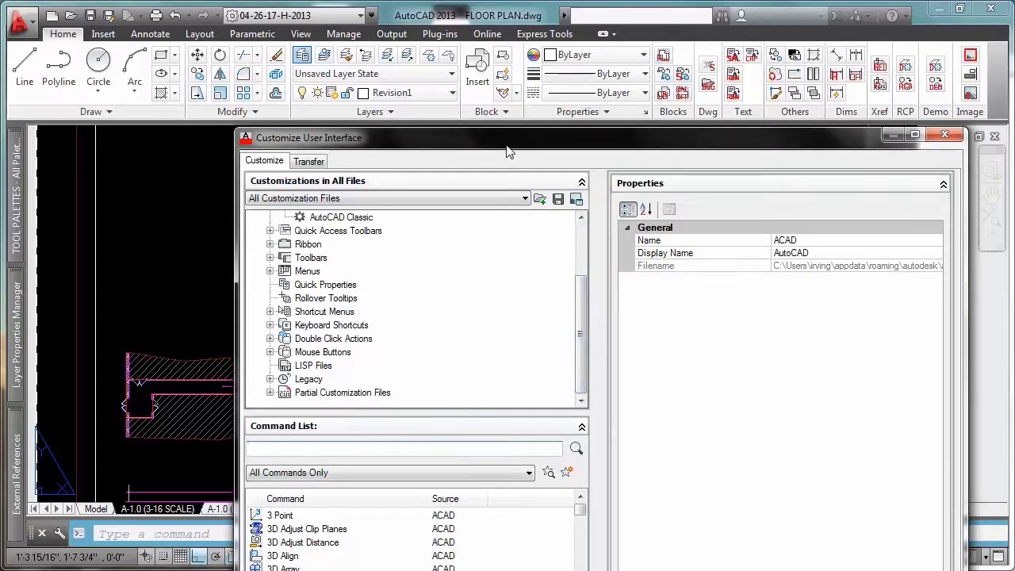
Bring the whole Customize User Interface editor into view and filter the command list by REVISION
left_click_drag(505, 144, 465, 43)
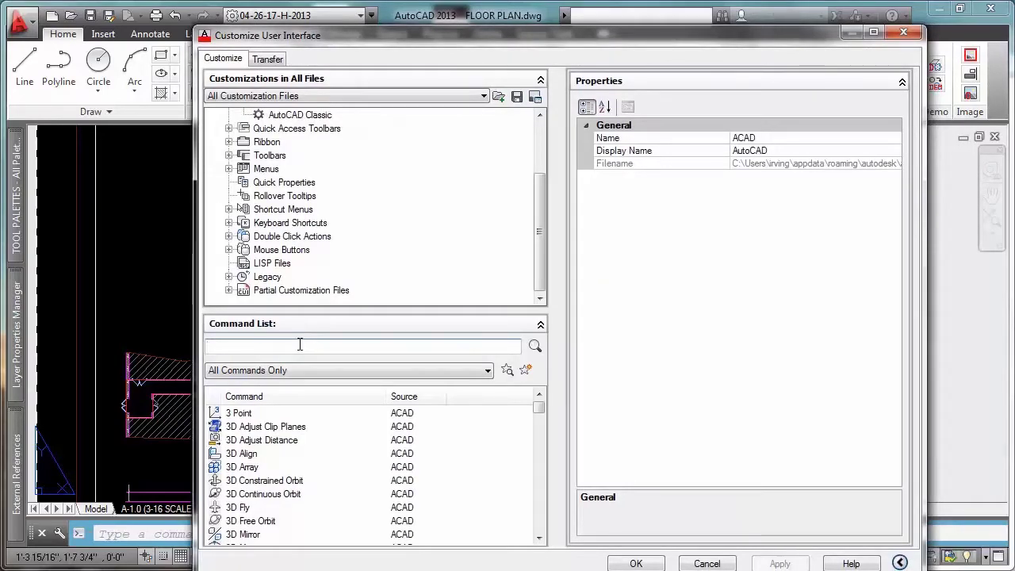
left_click(300, 344)
type("REVISI")
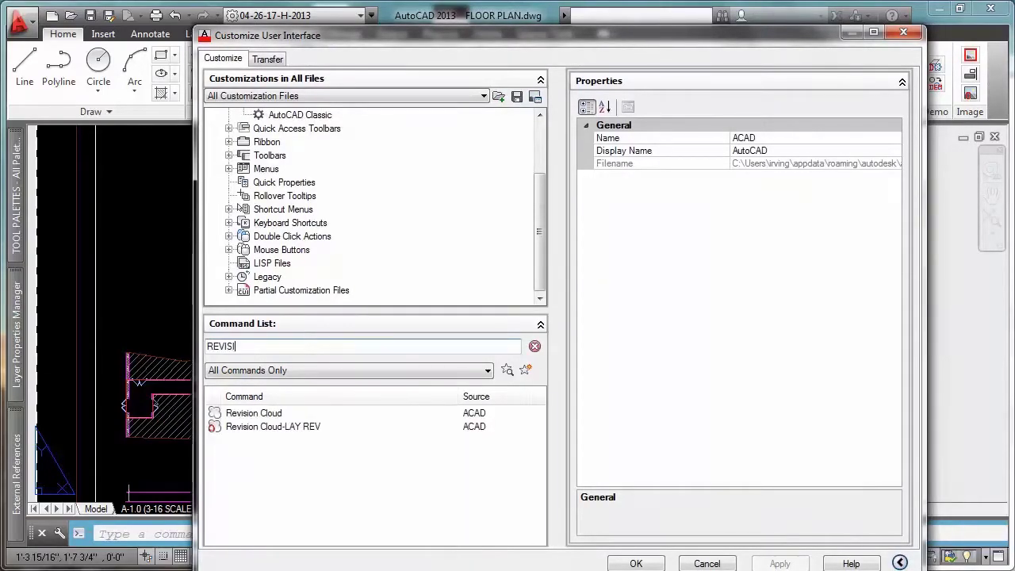
type("ON")
Duplicate the Revision Cloud command and rename the copy SUPER Revision Cloud
left_click(263, 415)
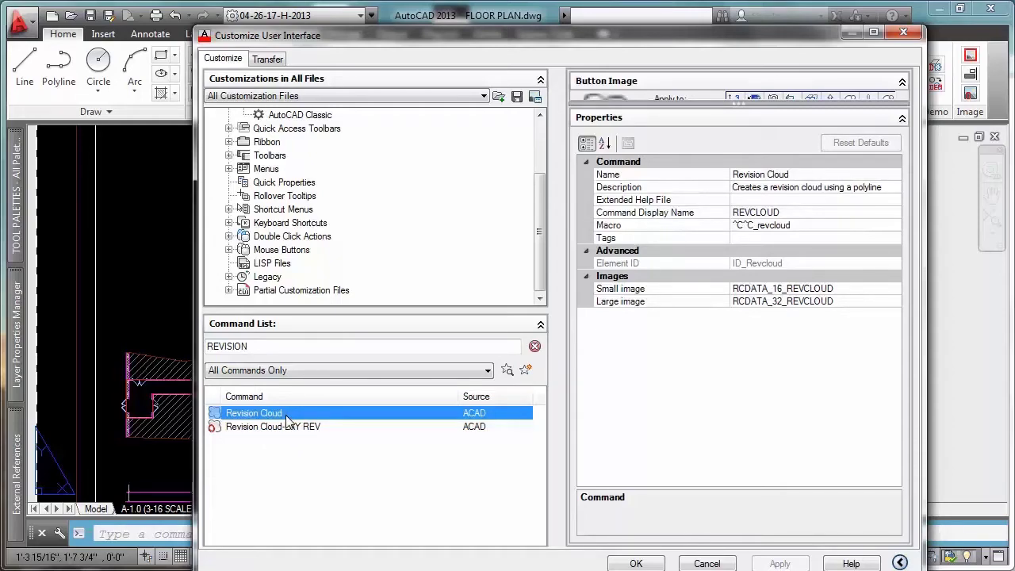
right_click(287, 420)
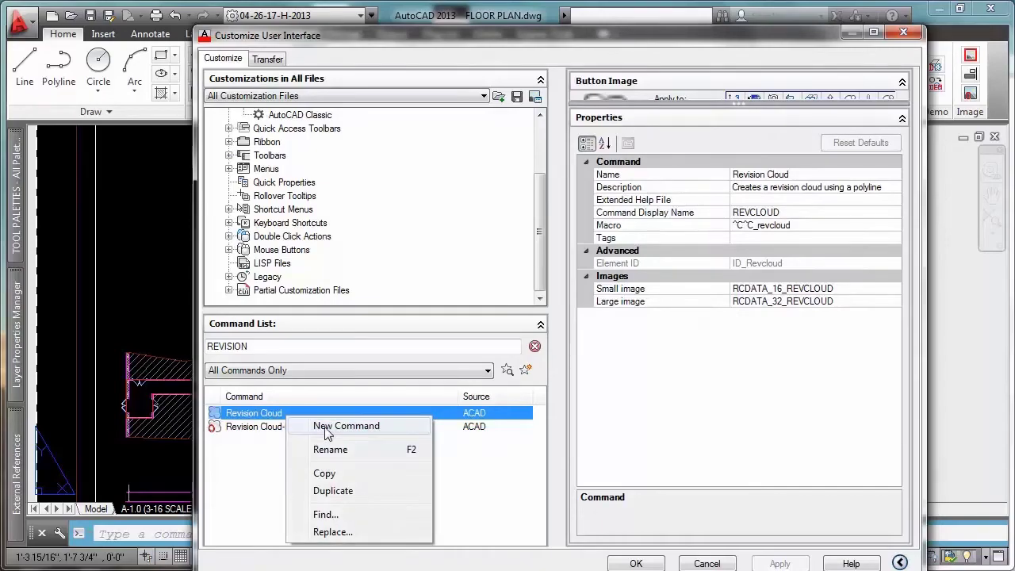
left_click(331, 491)
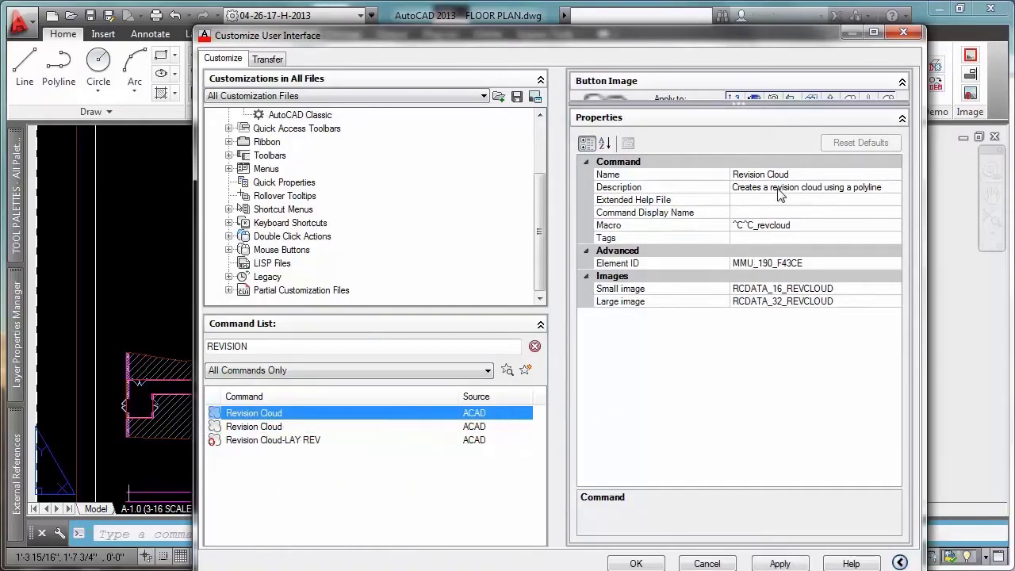
left_click(804, 174)
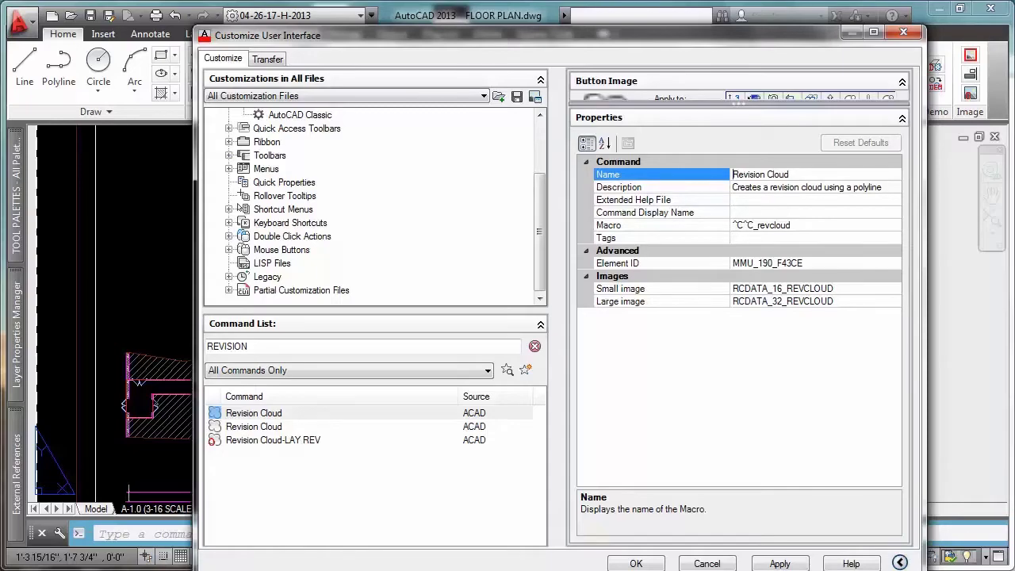
type("SUPER")
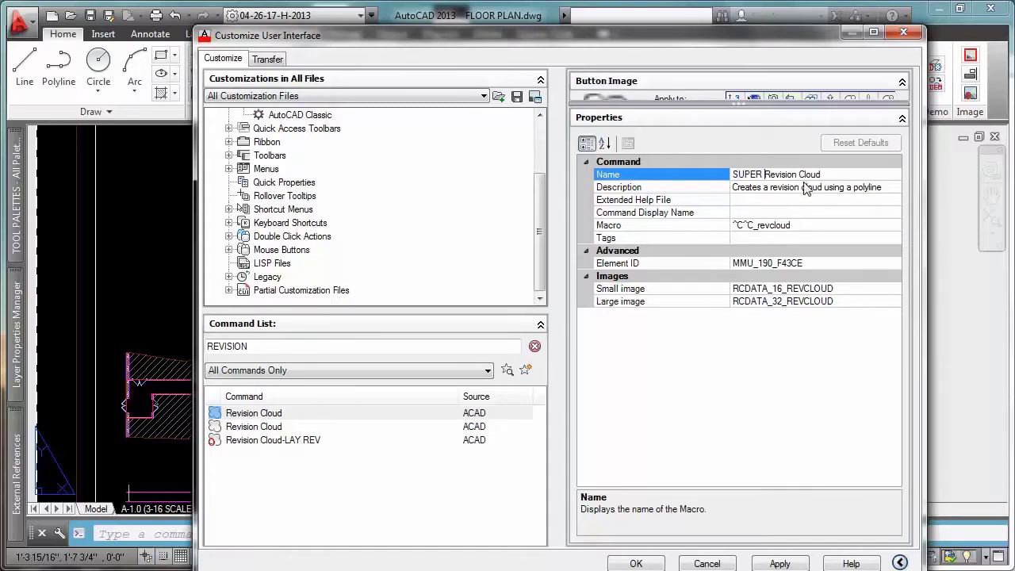
left_click(814, 225)
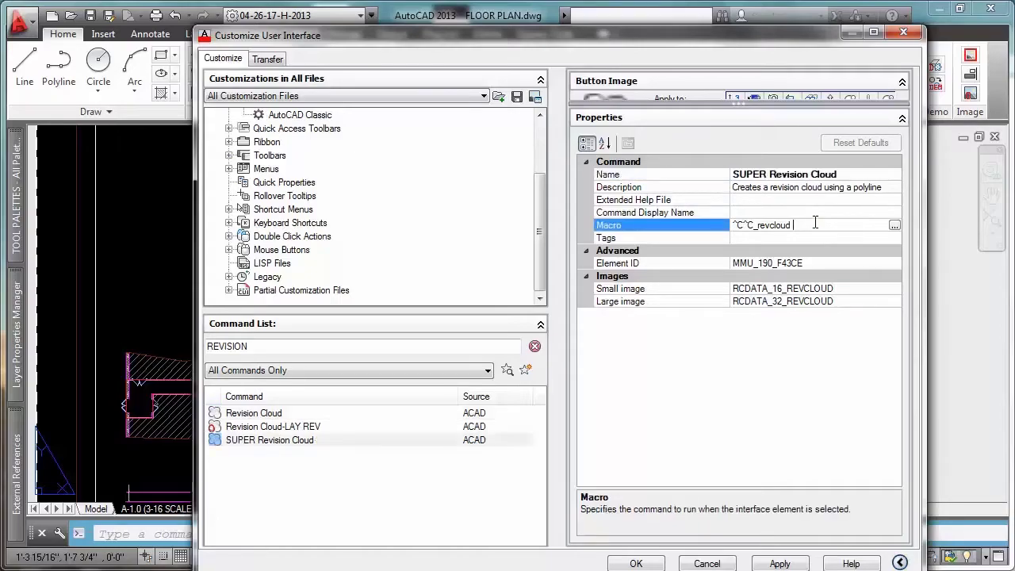
Open the full macro of the Revision Cloud-LAY REV command in the Long String Editor and copy it
left_click(307, 429)
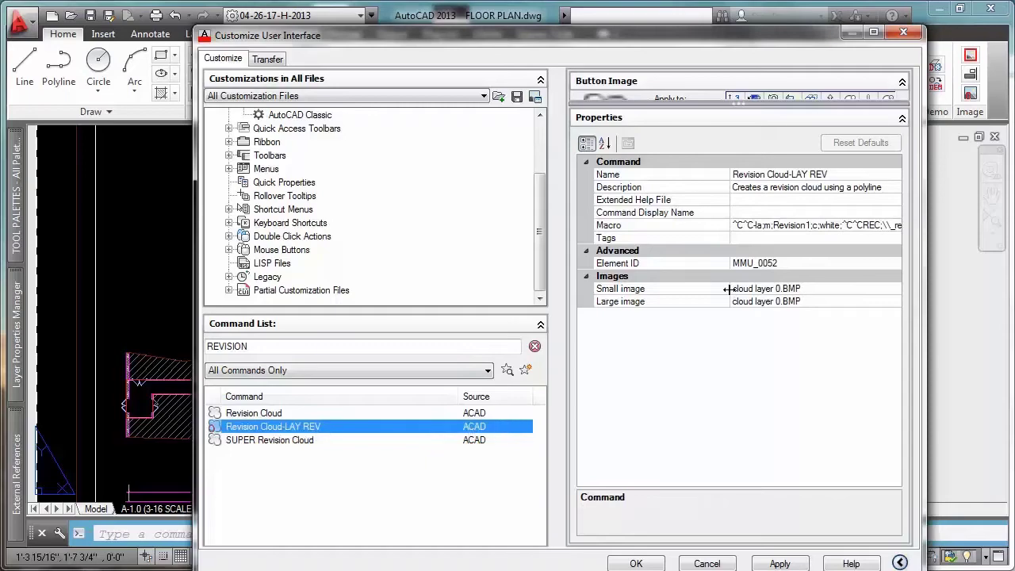
left_click(890, 229)
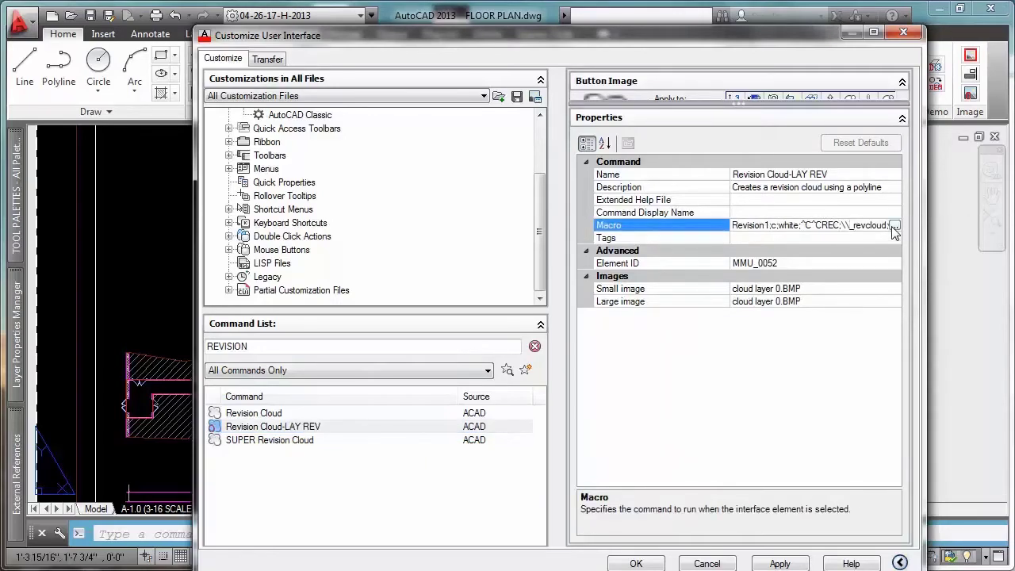
left_click(894, 226)
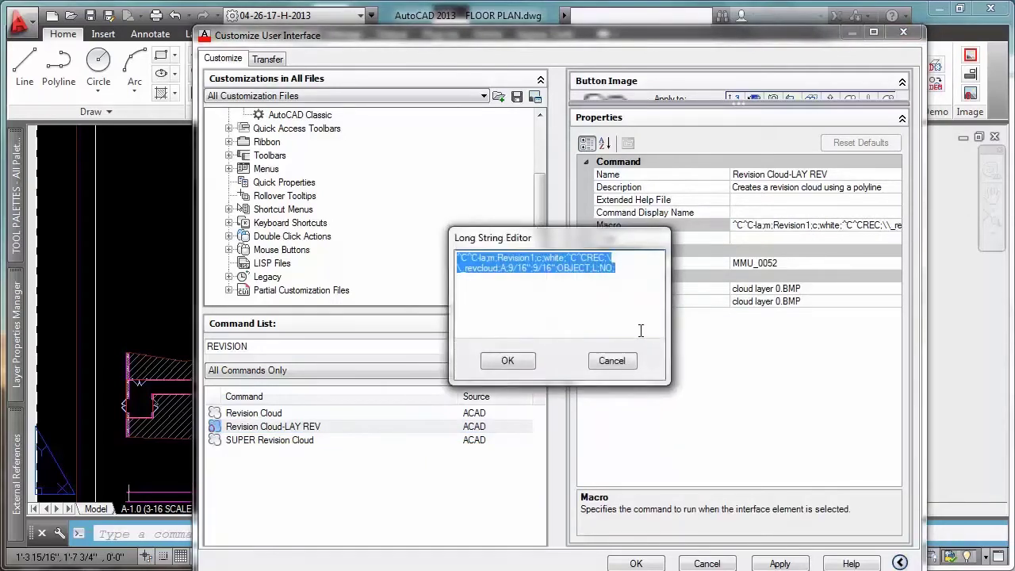
left_click(510, 363)
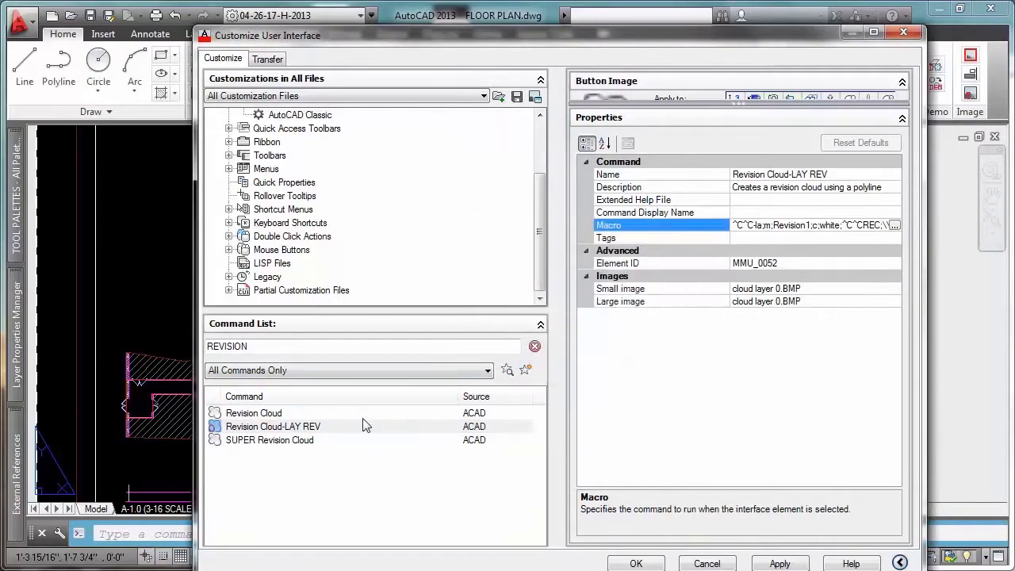
Replace the SUPER Revision Cloud macro with ^C^C-la;m;Revision1;c;white;^C^CREC;\\_revcloud;A;9/16";9/16";OBJECT;L;NO; in the Long String Editor
left_click(277, 439)
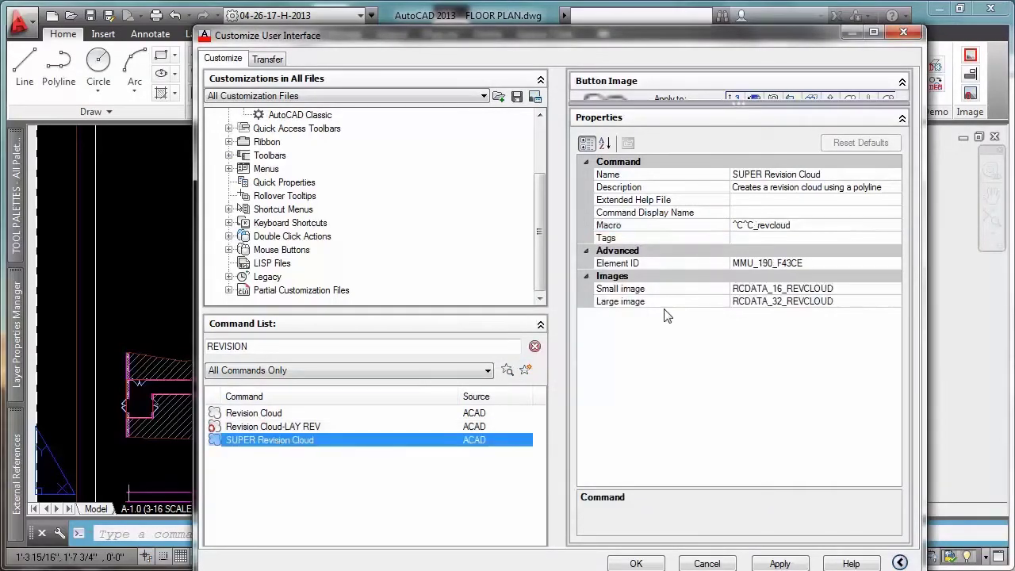
left_click(842, 226)
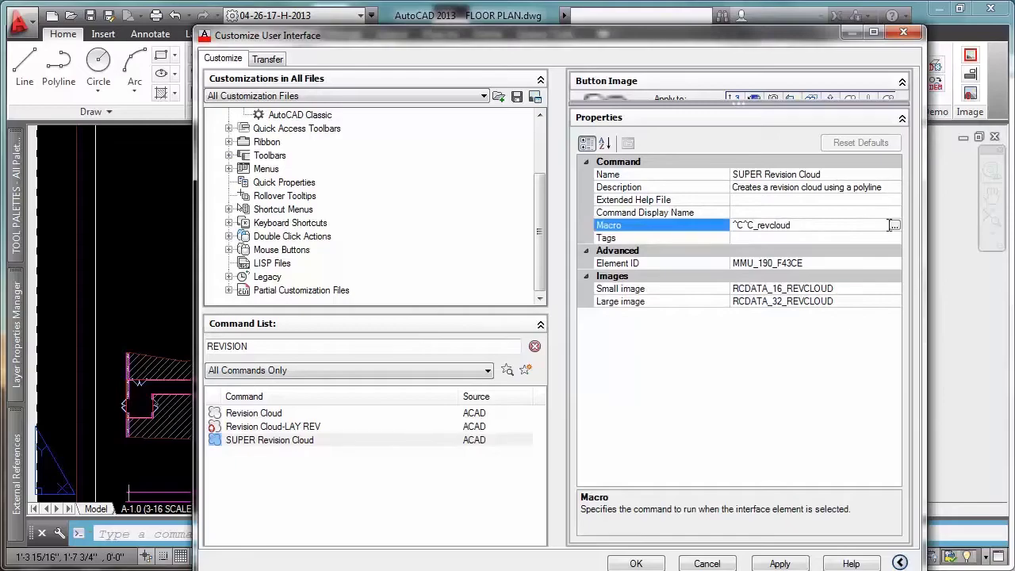
left_click(893, 225)
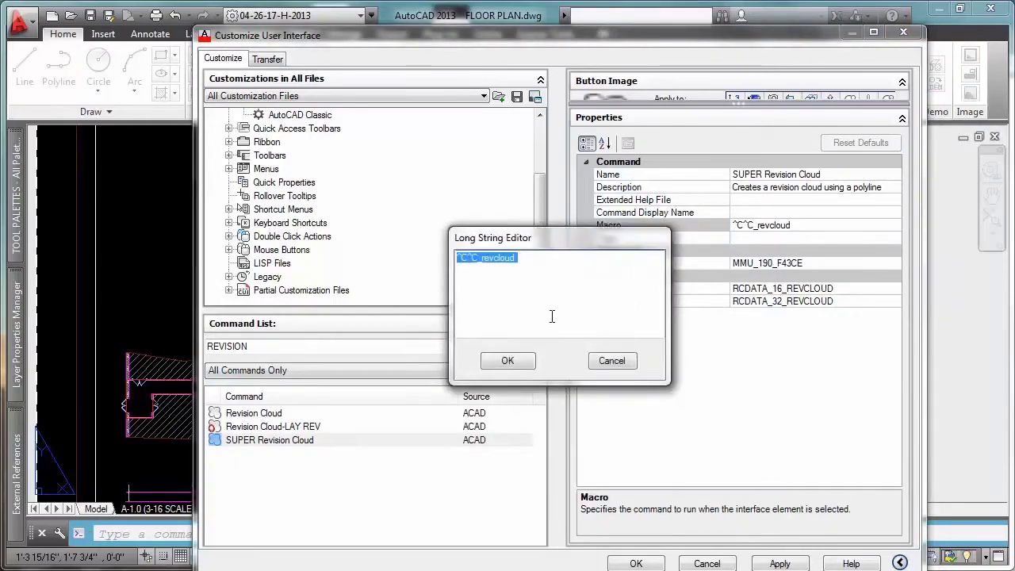
type("^C^C-la;m;Revision1;c;white;;^C^CREC;\\\\_revcloud;A;9/16\";9/16\";OBJECT;L;NO;")
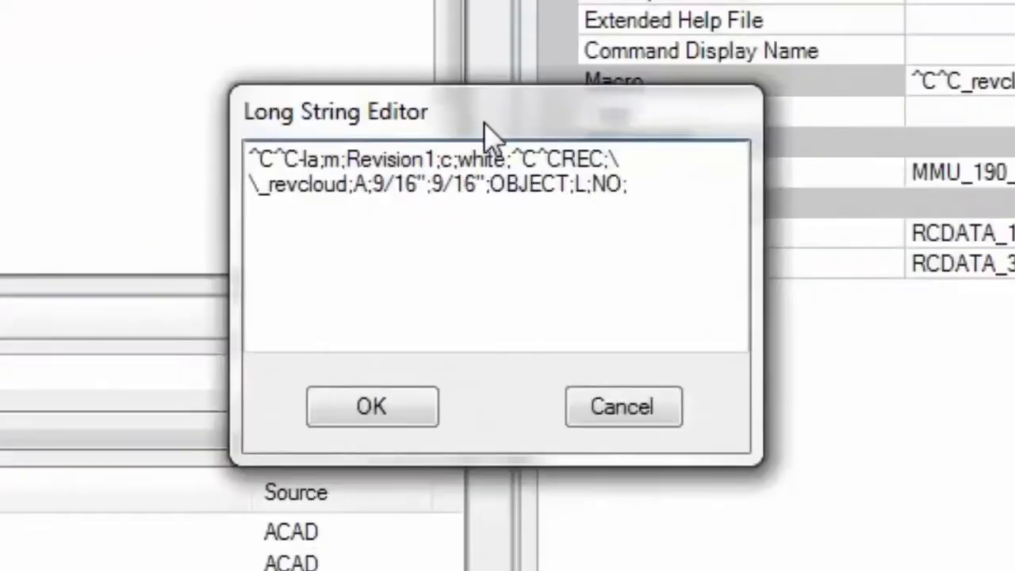
Walk through the SUPER Revision Cloud macro piece by piece, covering its layer, rectangle and revcloud arc-length and object segments
left_click_drag(555, 238, 629, 308)
left_click_drag(663, 279, 604, 315)
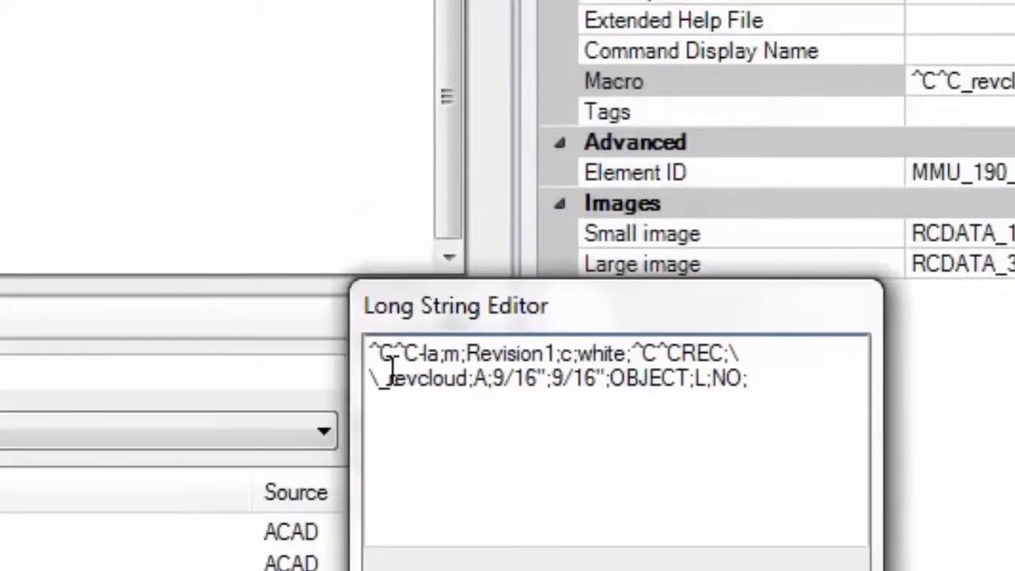
key("Right")
key("Right")
left_click_drag(594, 310, 660, 319)
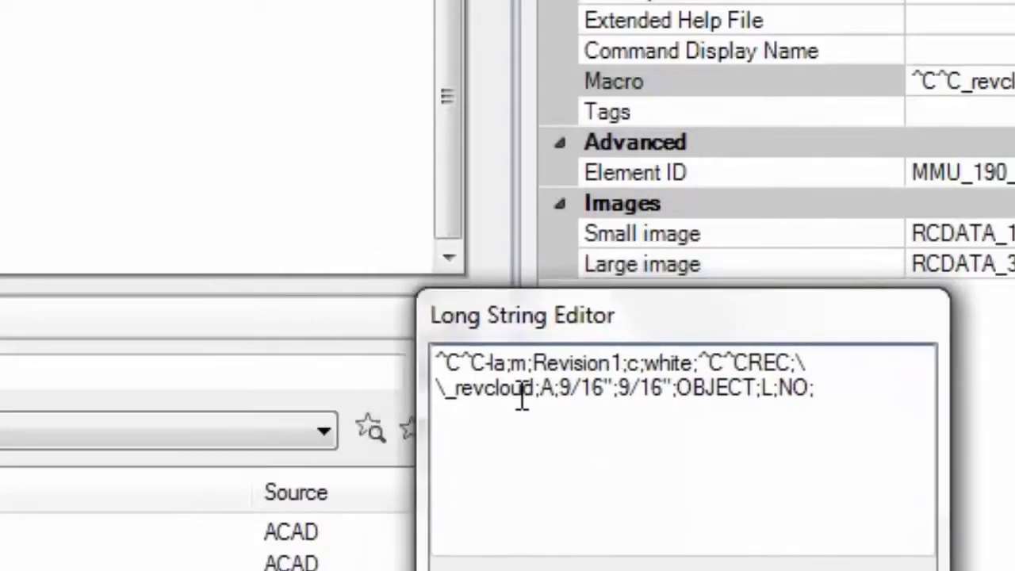
key("Right")
key("Right")
left_click(490, 363)
key("Left")
key("Left")
left_click(457, 394)
key("Right")
key("Right")
key("Right")
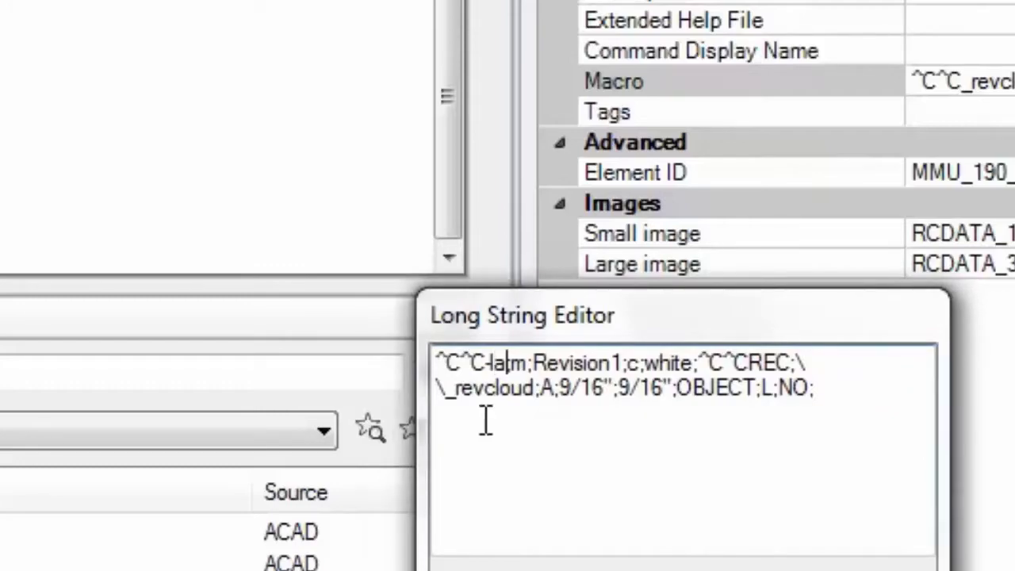
type(";")
key("Right")
key("Right")
key("Right")
key("Right")
key("Right")
key("Right")
key("Right")
key("Right")
key("Right")
key("Right")
key("Right")
key("Right")
key("Right")
key("Right")
key("Right")
key("Right")
key("Right")
key("Right")
key("Right")
key("Right")
key("Right")
key("Right")
key("Left")
key("Right")
key("Right")
key("Right")
key("Right")
key("Right")
key("Left")
key("Right")
left_click_drag(806, 363, 796, 363)
key("Right")
key("Right")
key("Right")
key("Right")
key("Right")
key("Right")
key("Right")
key("Right")
key("Right")
key("Right")
key("Right")
key("Right")
key("Right")
key("Right")
key("Right")
key("Right")
key("Right")
key("Left")
key("Left")
key("Left")
key("Right")
key("Right")
key("Right")
key("Right")
key("Right")
key("Right")
key("Right")
key("Right")
key("Right")
key("Right")
key("Right")
key("Right")
key("Right")
key("Right")
key("Right")
key("Right")
key("Left")
key("Right")
key("Right")
key("Right")
key("Right")
Accept the macro, apply the customization changes, and check the macro stored in the SUPER Revision Cloud command
key("Return")
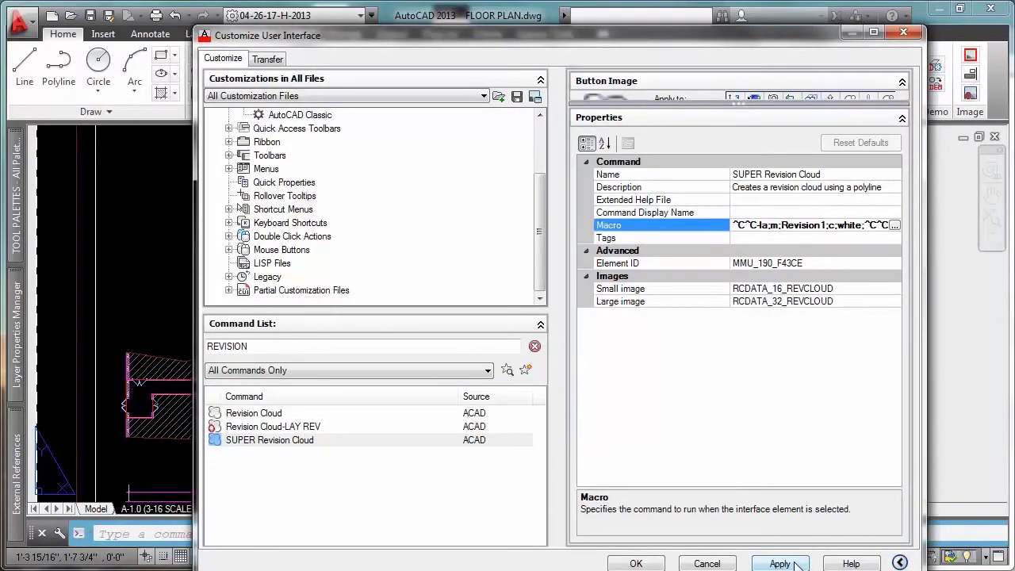
left_click(290, 442)
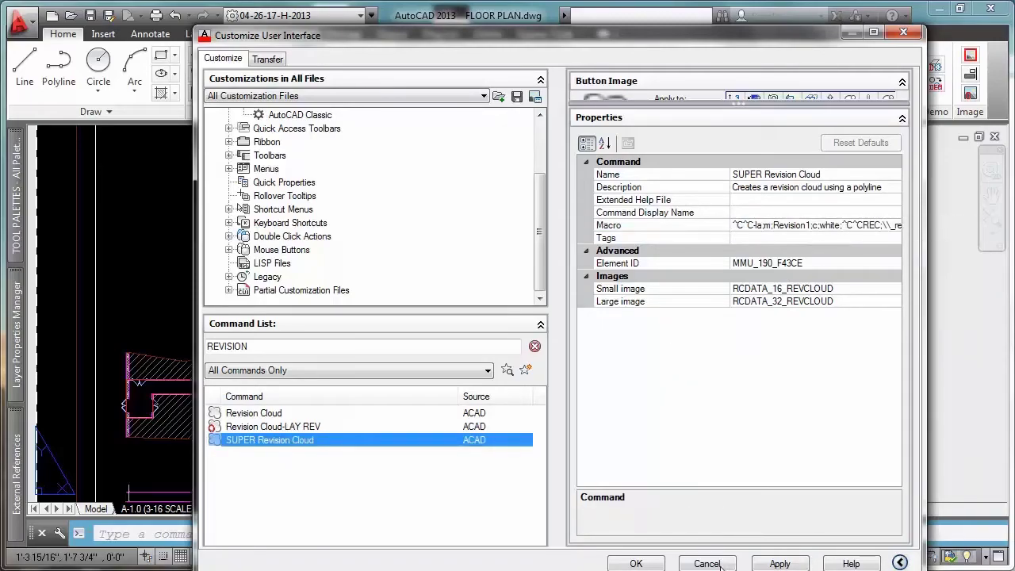
left_click(778, 563)
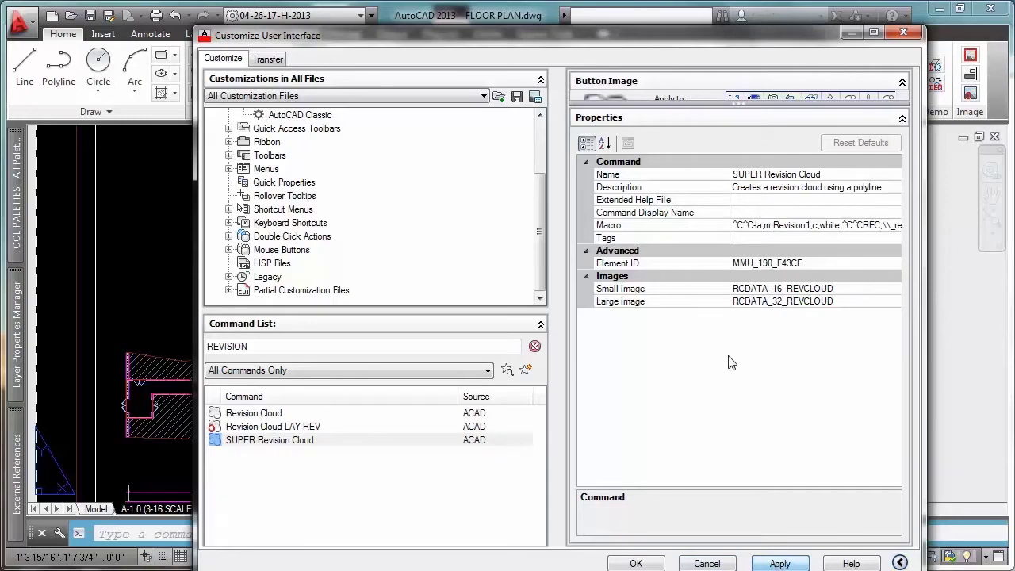
left_click(777, 562)
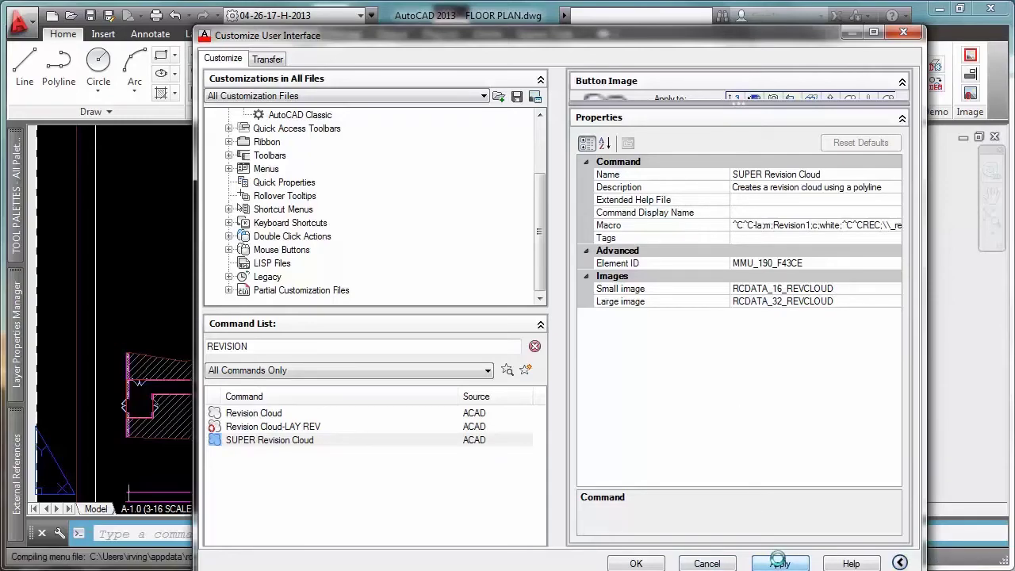
left_click(775, 563)
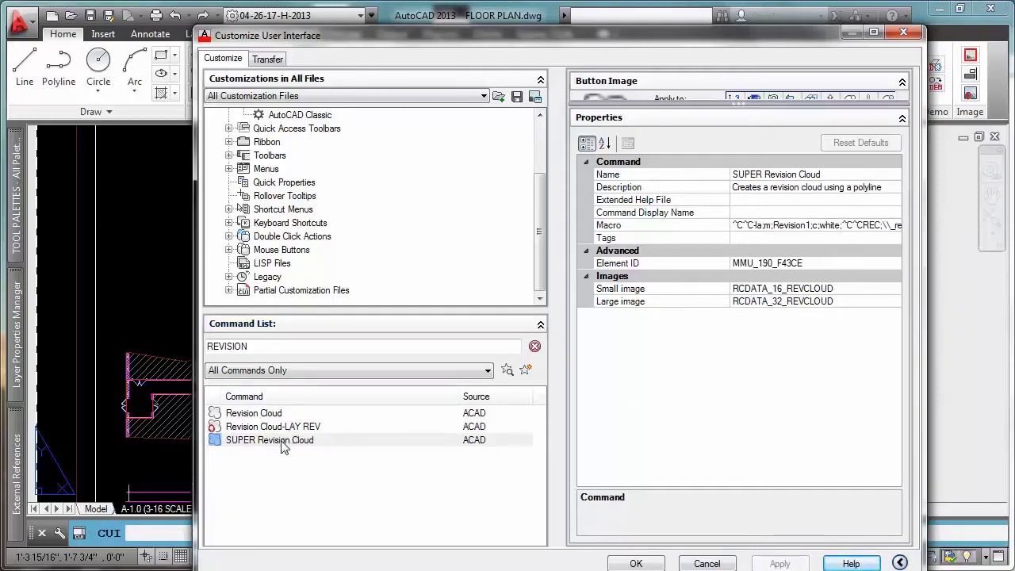
mouse_move(283, 446)
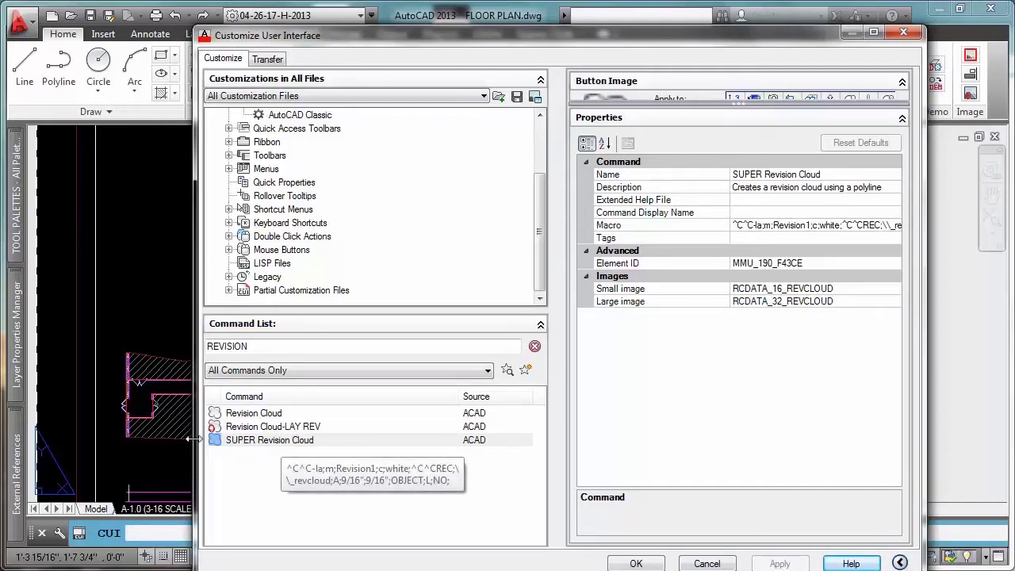
Expand the Ribbon node in the customization tree and move the editor down to uncover the ribbon
left_click_drag(540, 274, 541, 224)
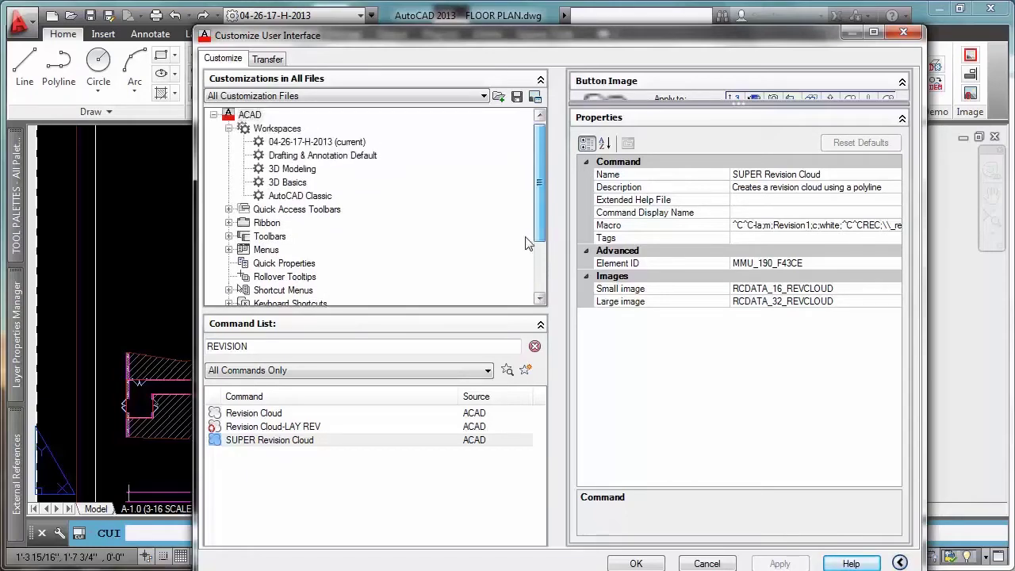
left_click(228, 223)
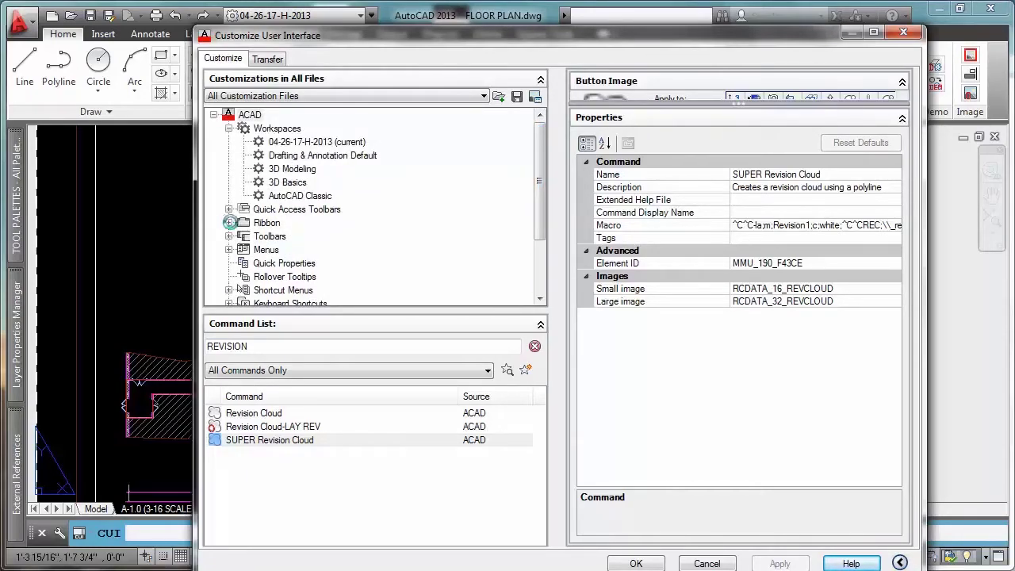
left_click_drag(536, 200, 539, 214)
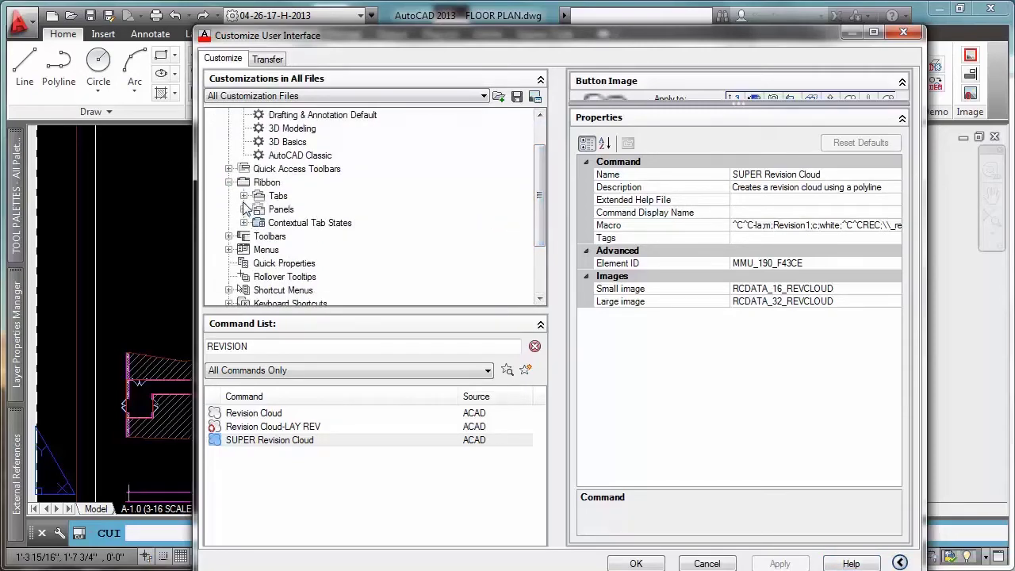
left_click_drag(409, 41, 402, 160)
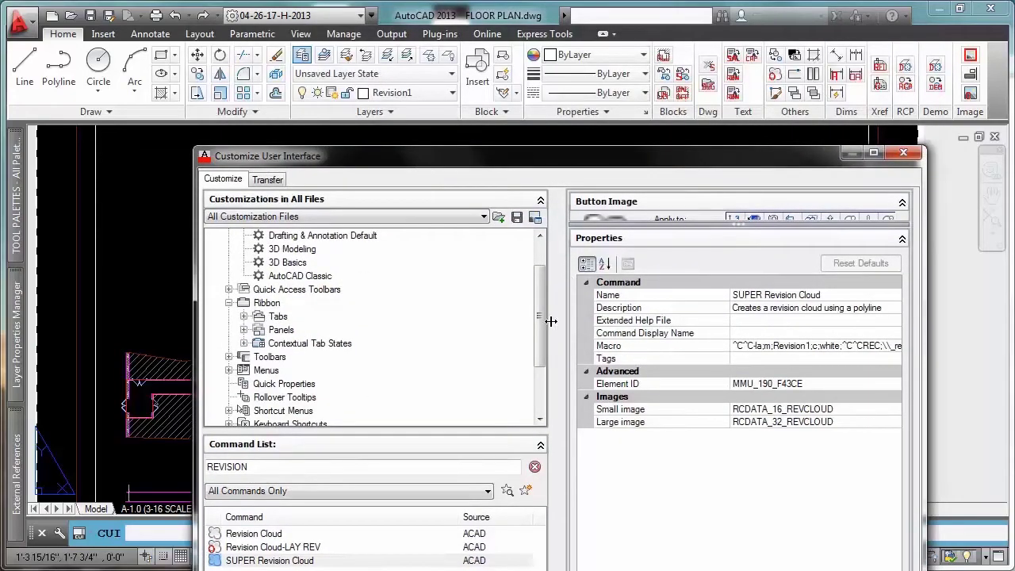
mouse_move(544, 308)
left_mouse_down()
mouse_move(546, 293)
mouse_move(546, 309)
left_mouse_up()
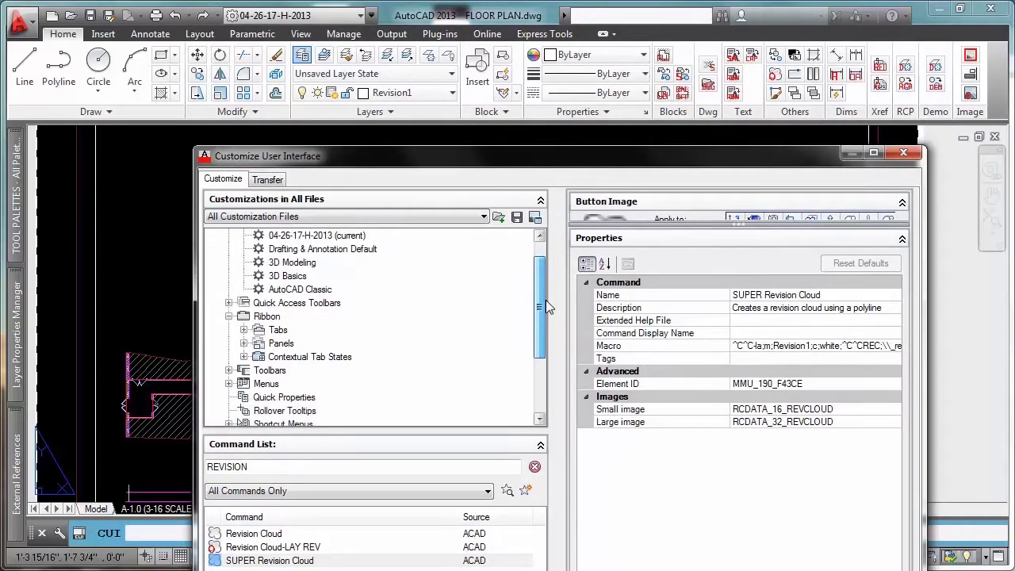
Expand the ribbon's Tabs and Panels nodes, open the Others panel to its rows, and select the SUPER Revision Cloud command
left_click(243, 330)
left_click_drag(538, 270, 536, 377)
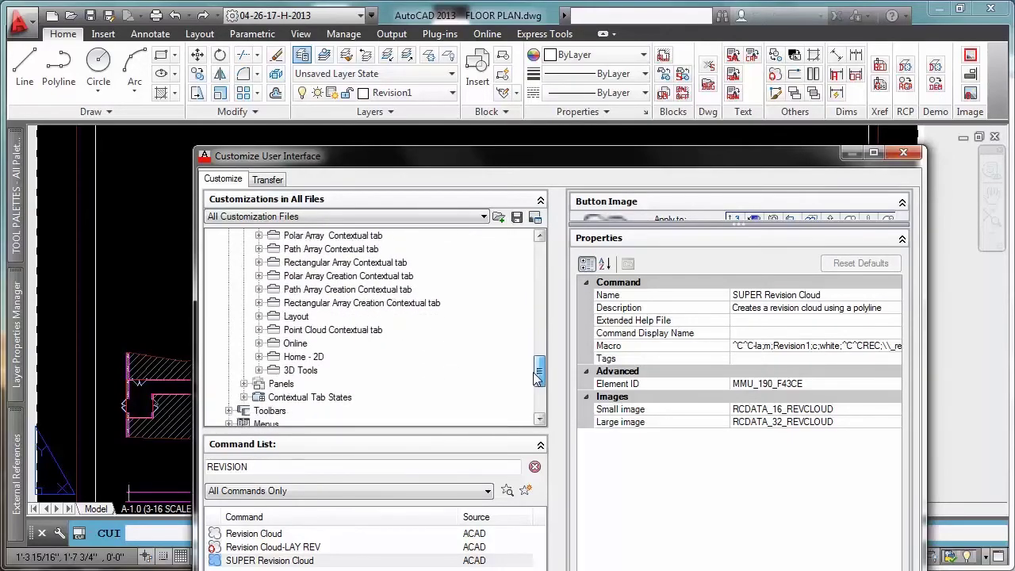
left_click(244, 384)
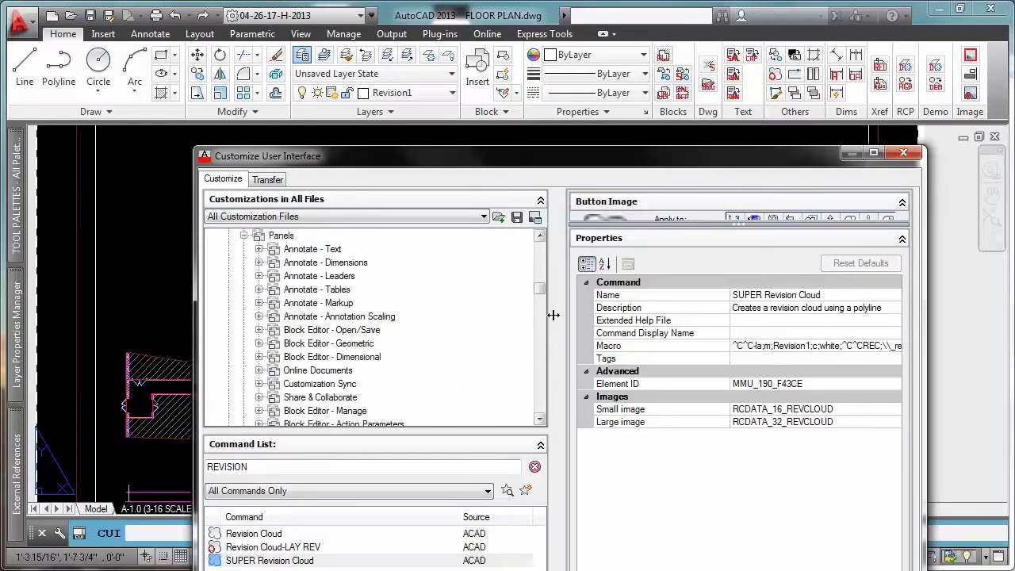
left_click_drag(542, 292, 539, 409)
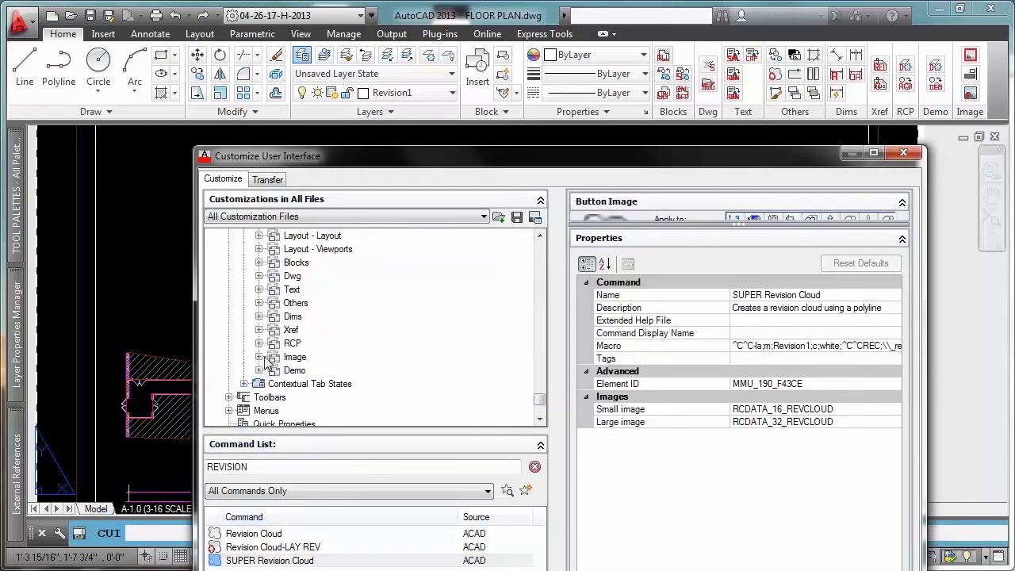
left_click(259, 303)
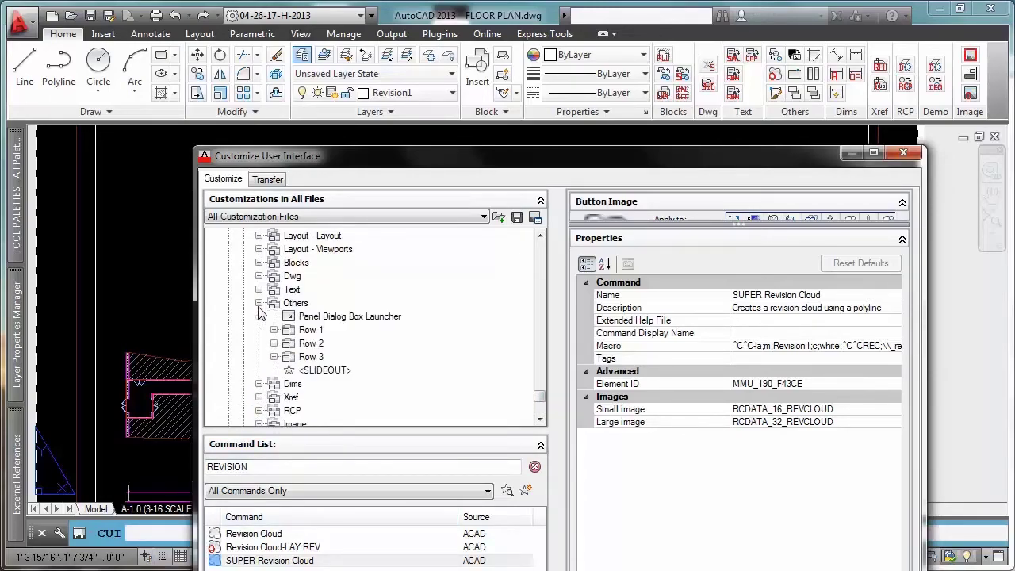
left_click(283, 560)
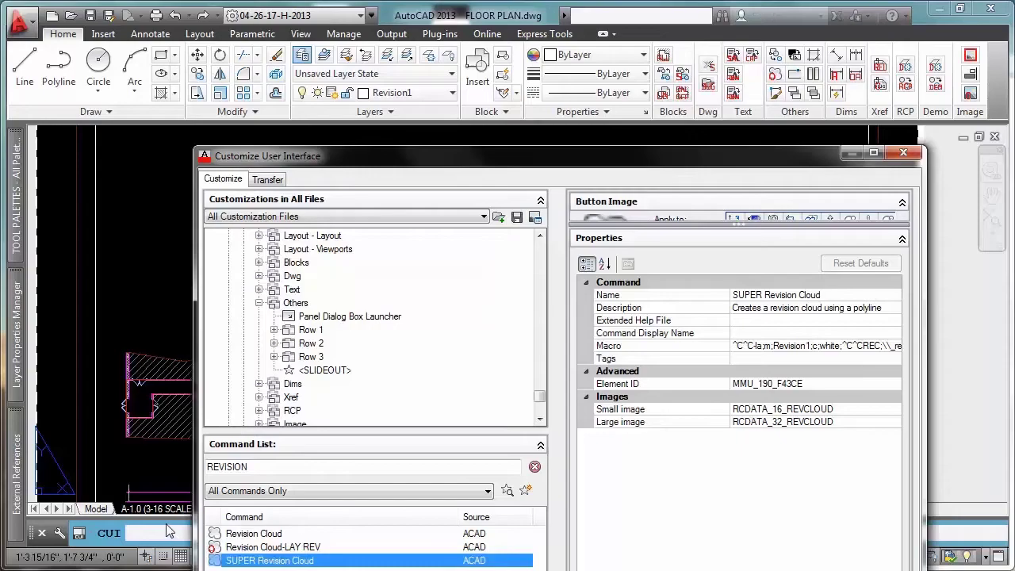
Add the SUPER Revision Cloud command to Row 3 of the Others panel, apply the customization, and close the editor
mouse_move(168, 531)
left_mouse_down()
mouse_move(120, 388)
mouse_move(187, 350)
mouse_move(311, 363)
left_mouse_up()
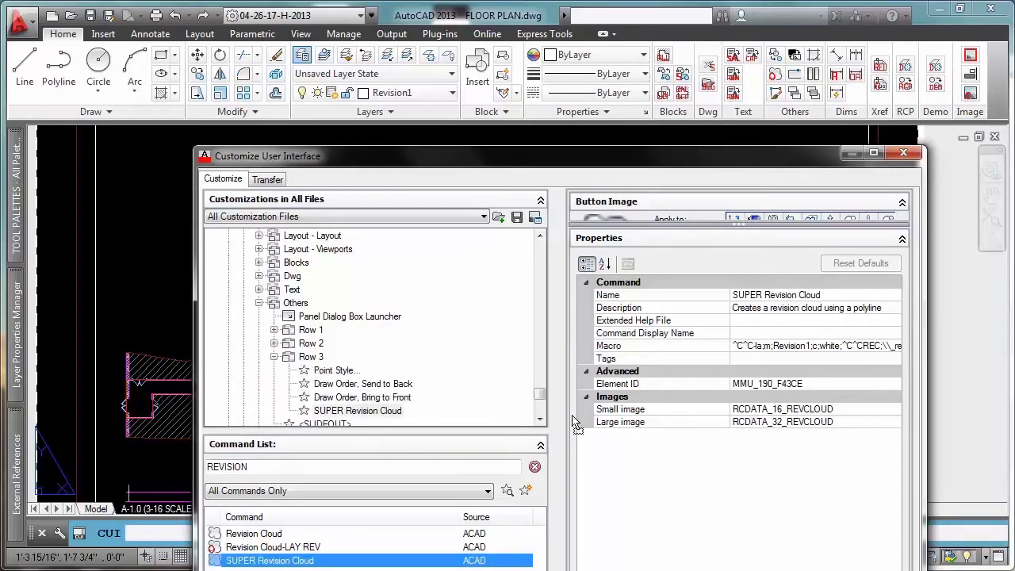
left_click_drag(757, 171, 773, 35)
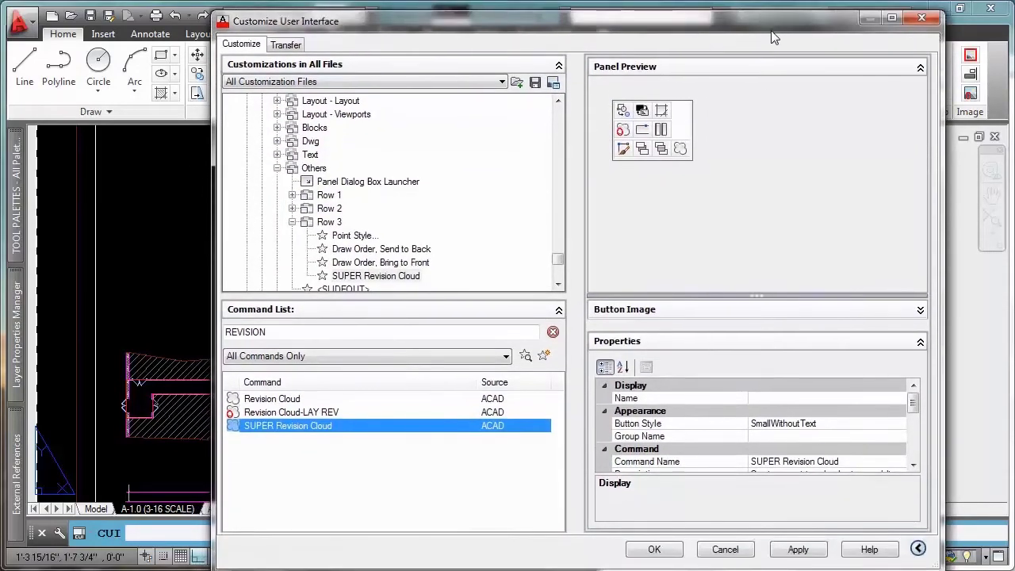
left_click(793, 548)
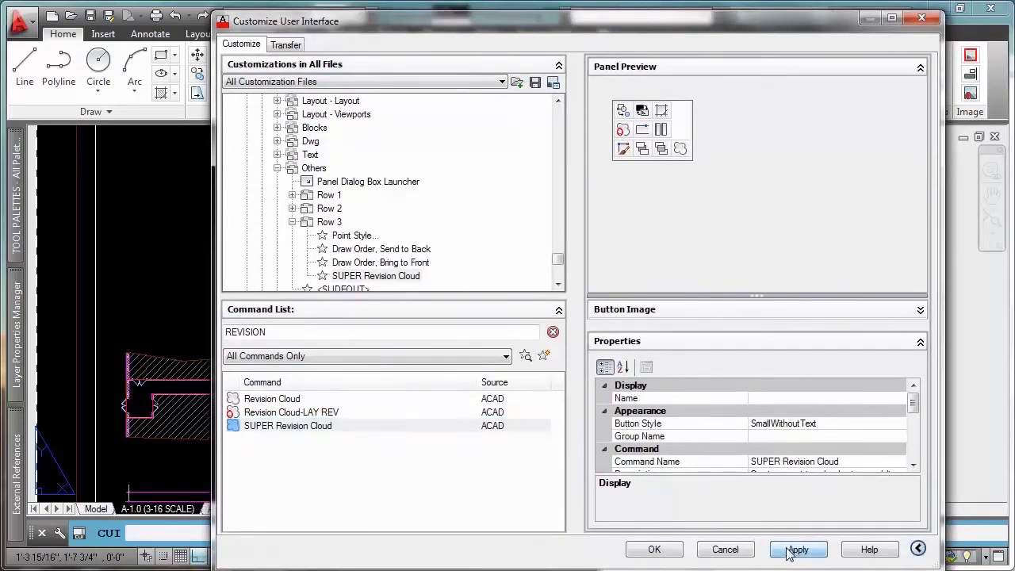
left_click(675, 552)
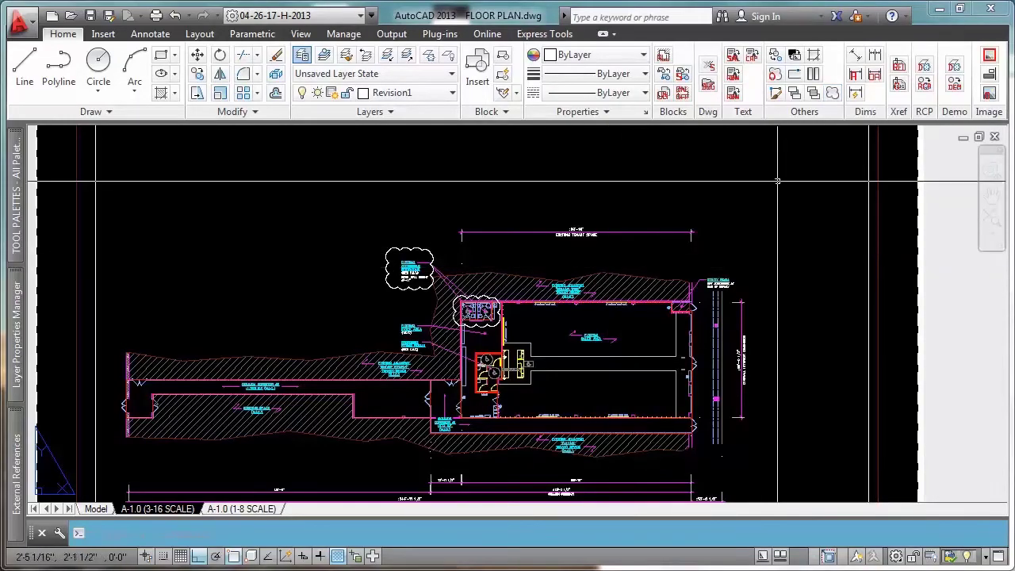
Run SUPER Revision Cloud from the Others panel and draw a rectangular cloud around the utility room and its door
left_click(830, 94)
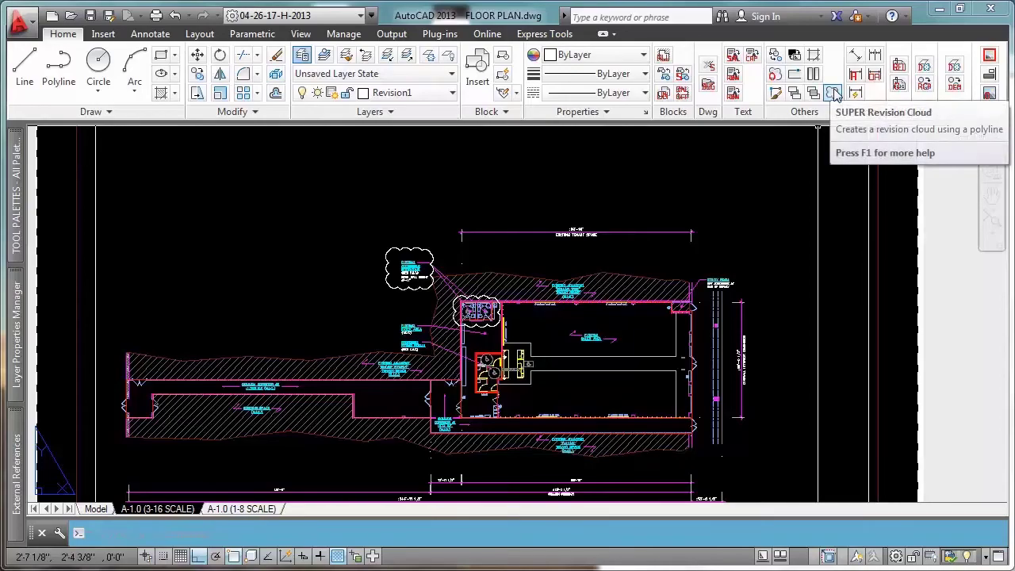
left_click(830, 93)
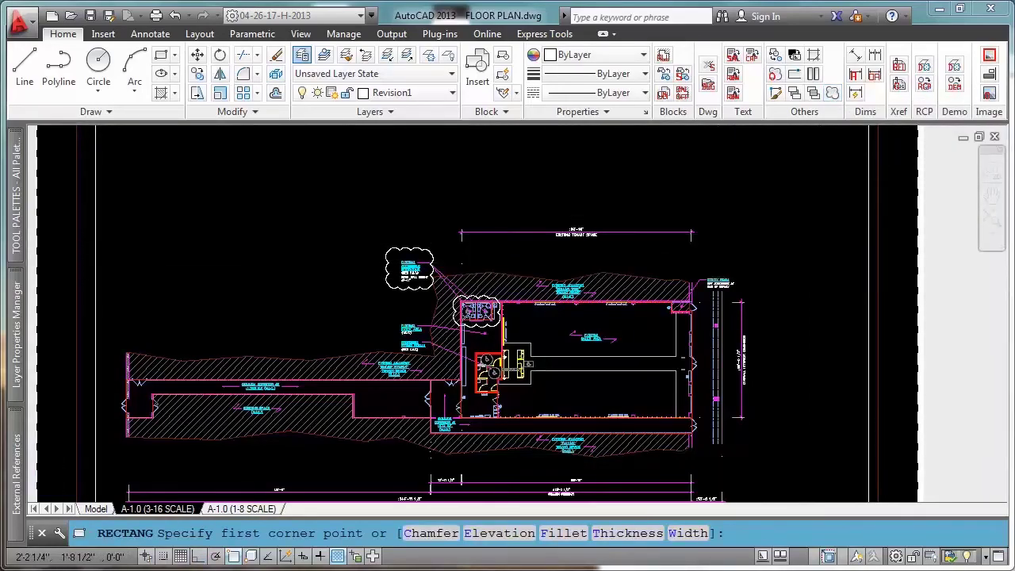
scroll(708, 313, "up", 4)
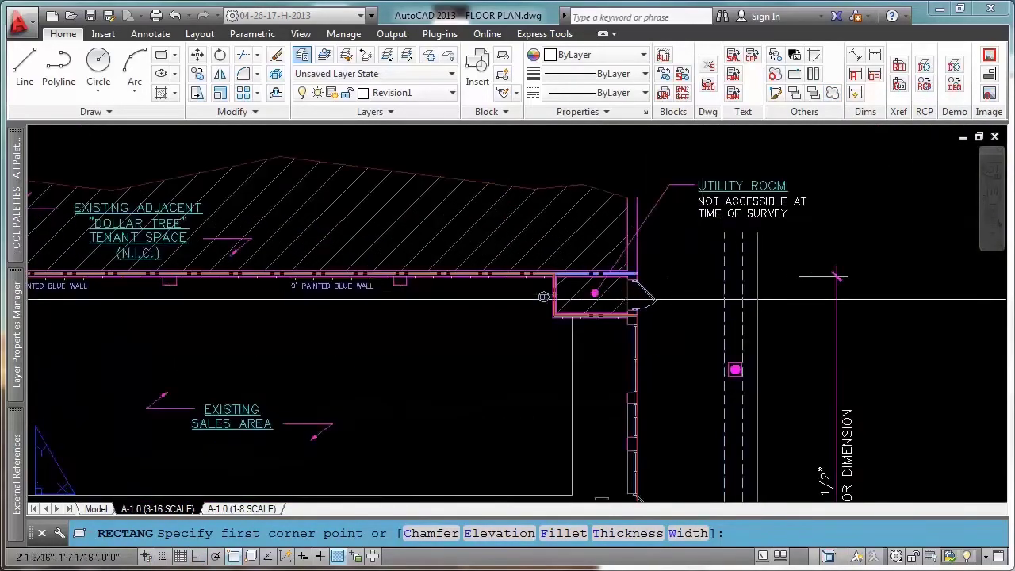
scroll(634, 299, "up", 4)
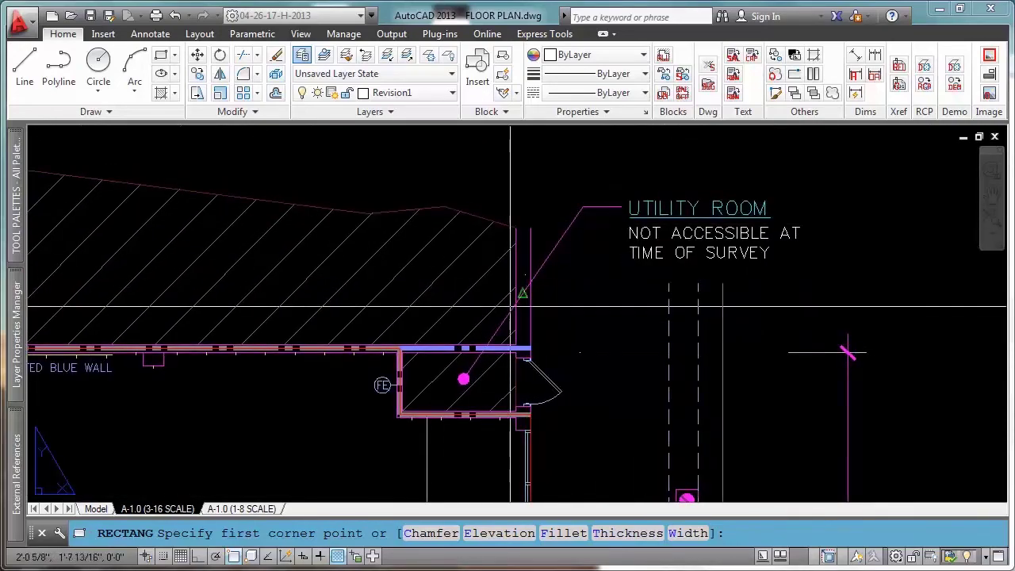
scroll(381, 364, "up", 2)
left_click(361, 330)
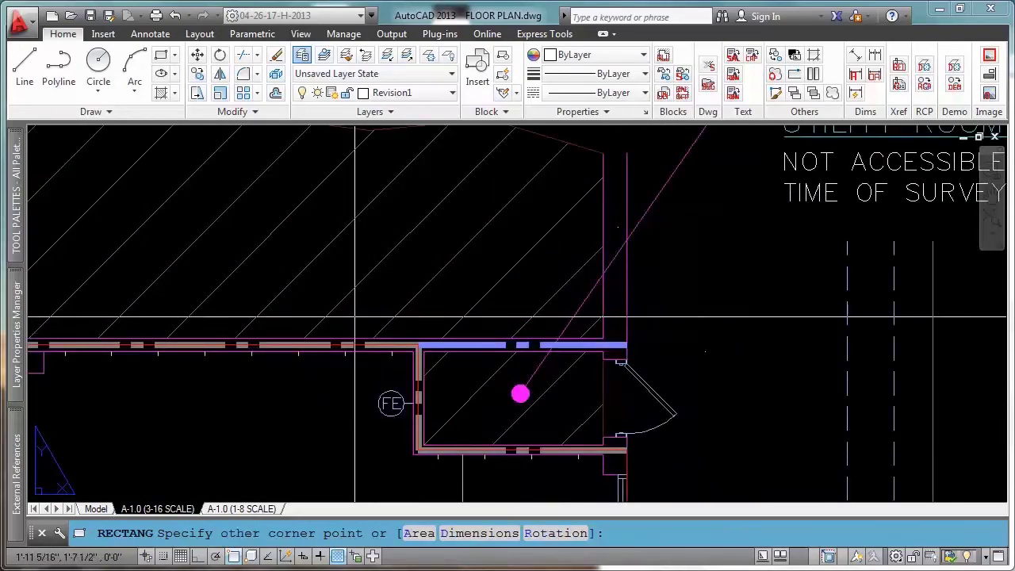
scroll(436, 394, "down", 2)
left_click(572, 400)
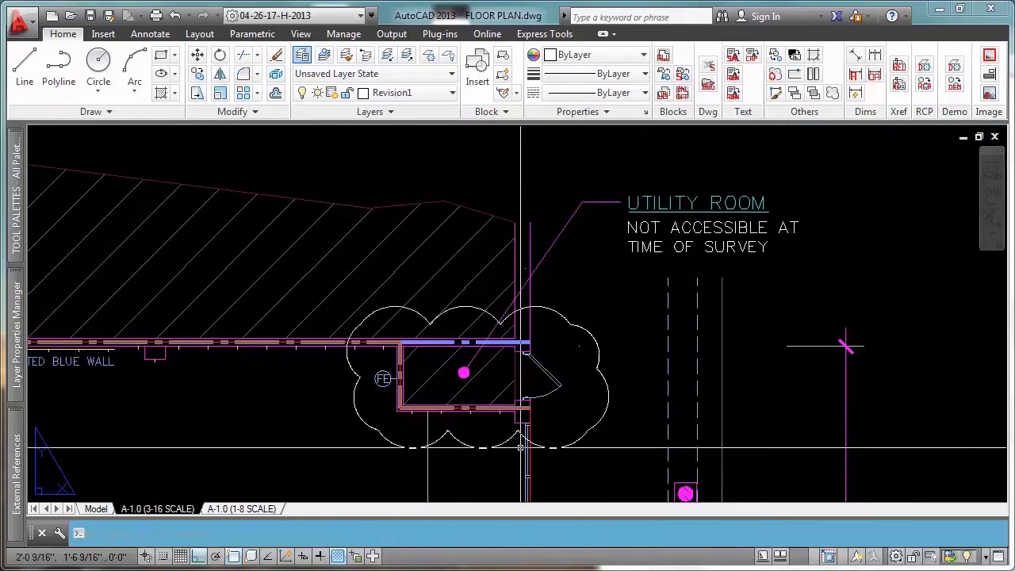
Select the revision cloud around the utility room to check its layer property, and clear the selection
scroll(476, 301, "down", 2)
scroll(475, 301, "down", 3)
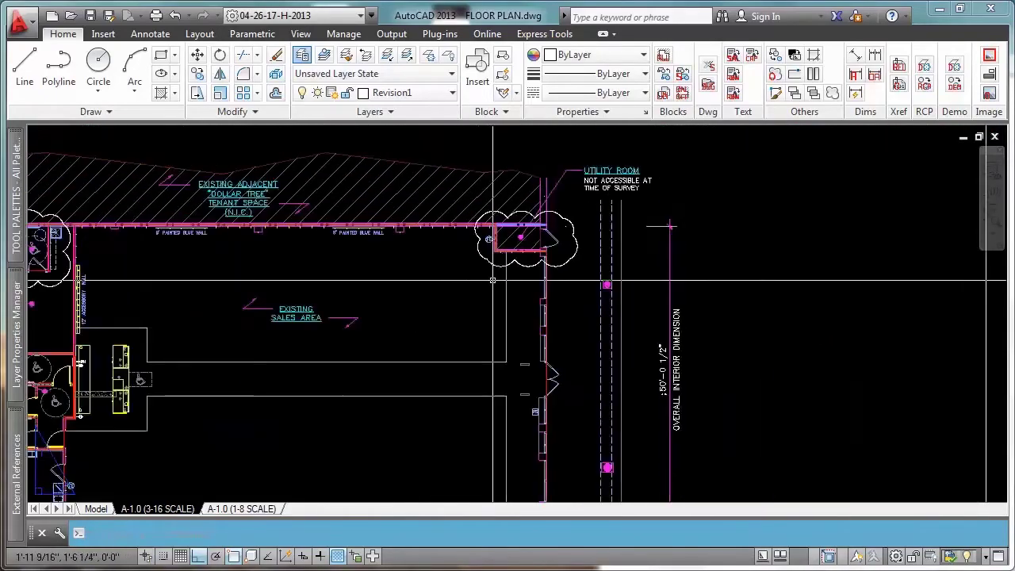
scroll(532, 282, "up", 5)
left_click(859, 177)
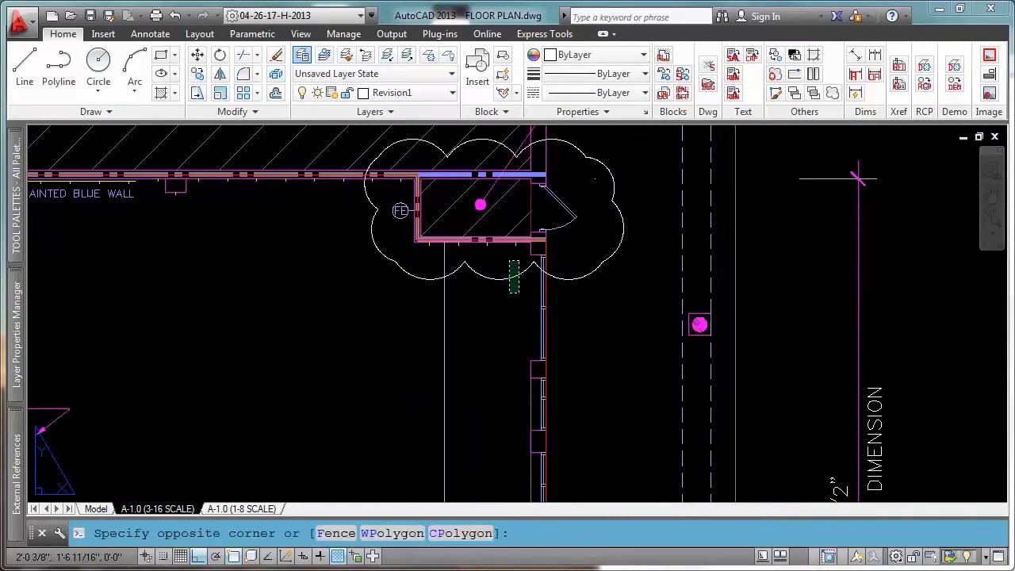
left_click(578, 262)
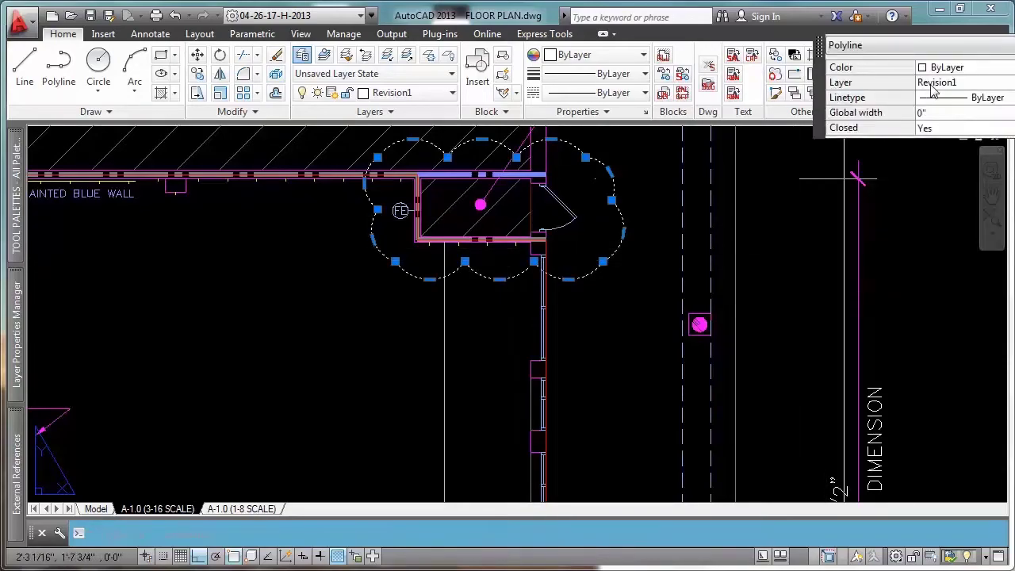
scroll(468, 301, "down", 4)
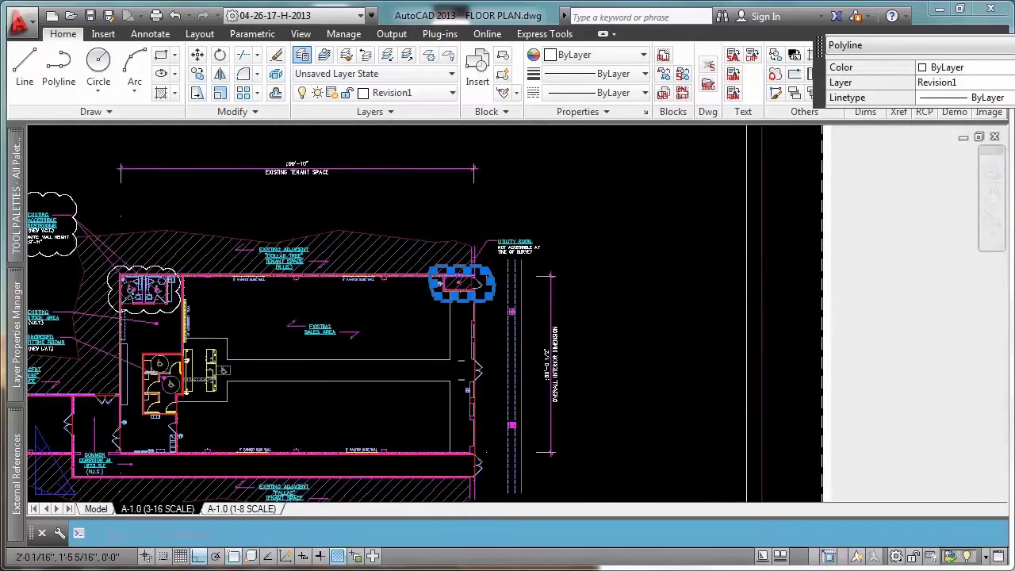
key("Escape")
scroll(746, 369, "down", 2)
scroll(566, 349, "down", 2)
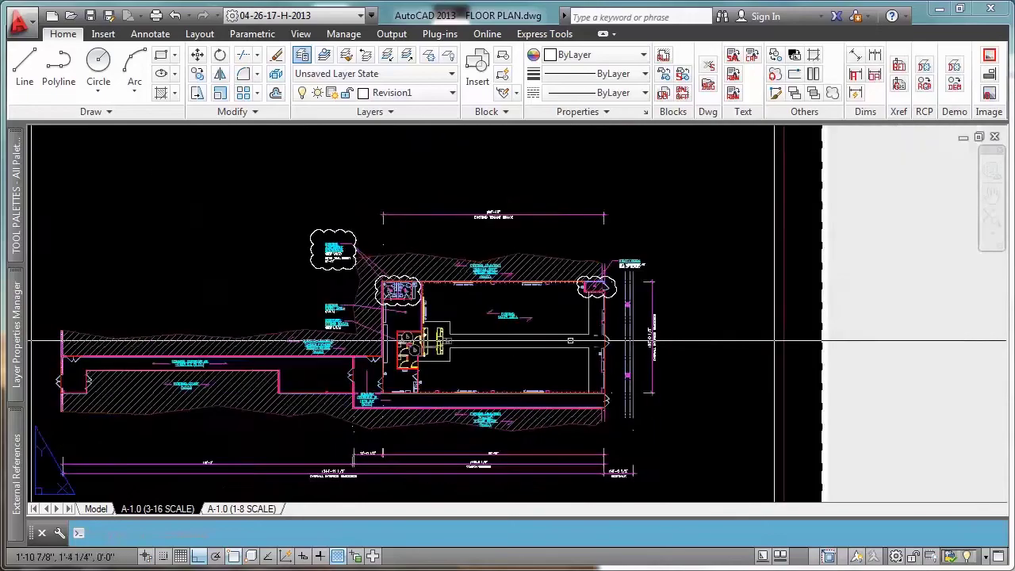
scroll(480, 370, "down", 2)
middle_click_drag(462, 377, 491, 317)
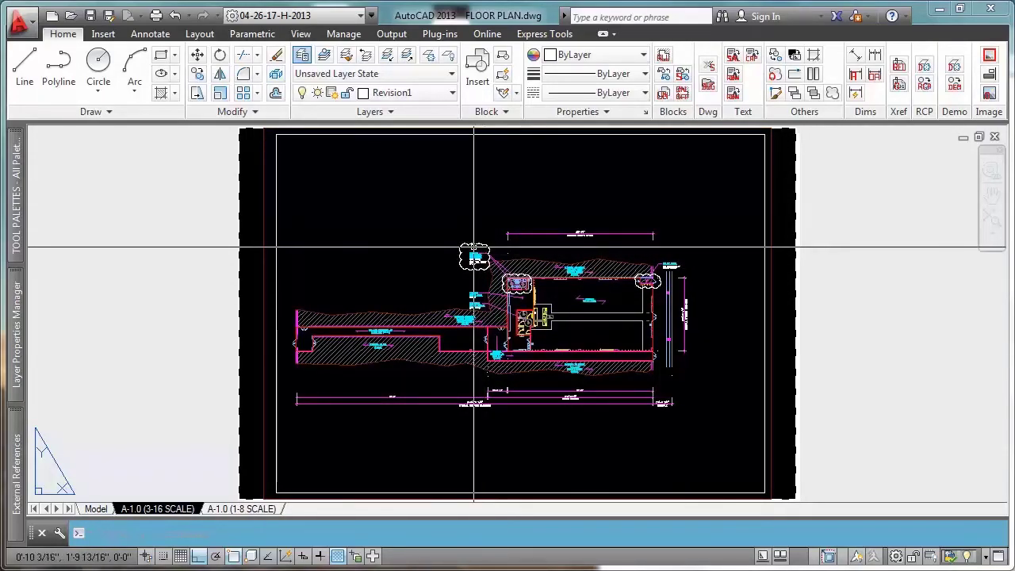
scroll(482, 252, "up", 6)
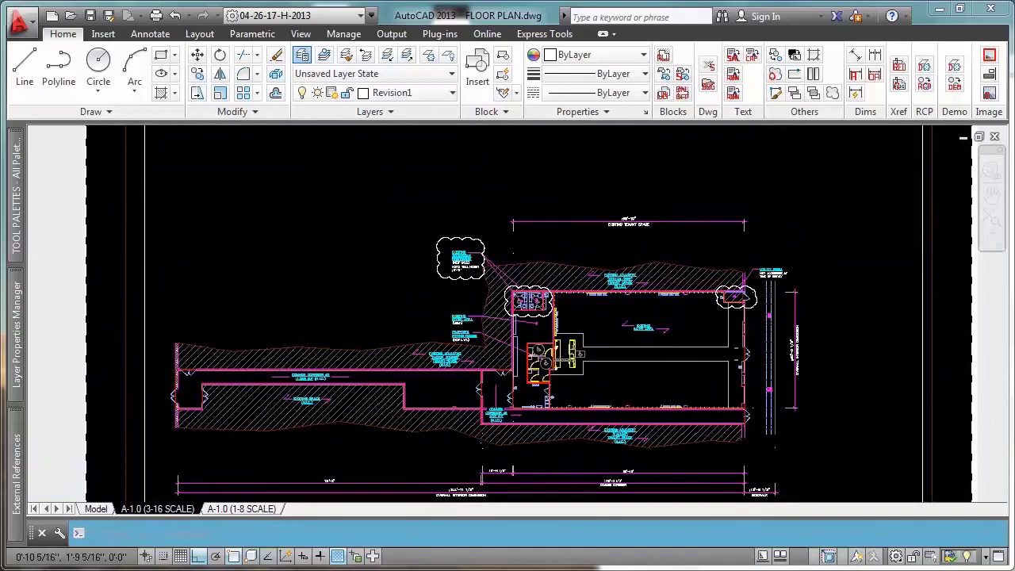